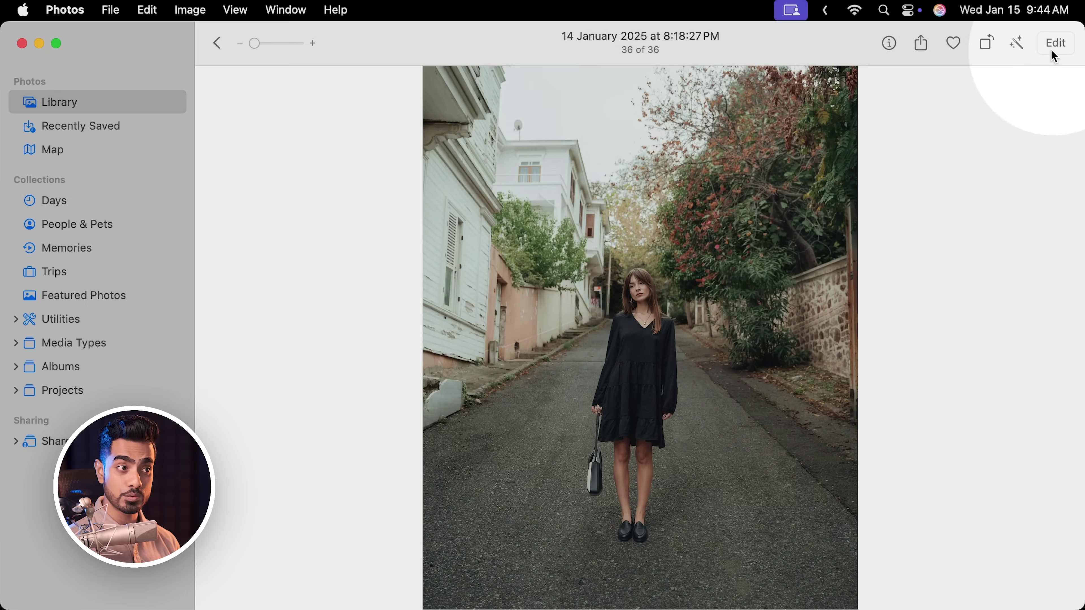
# Open the street photo for editing and remove the woman in the black dress with Clean Up.
pyautogui.click(1055, 43)
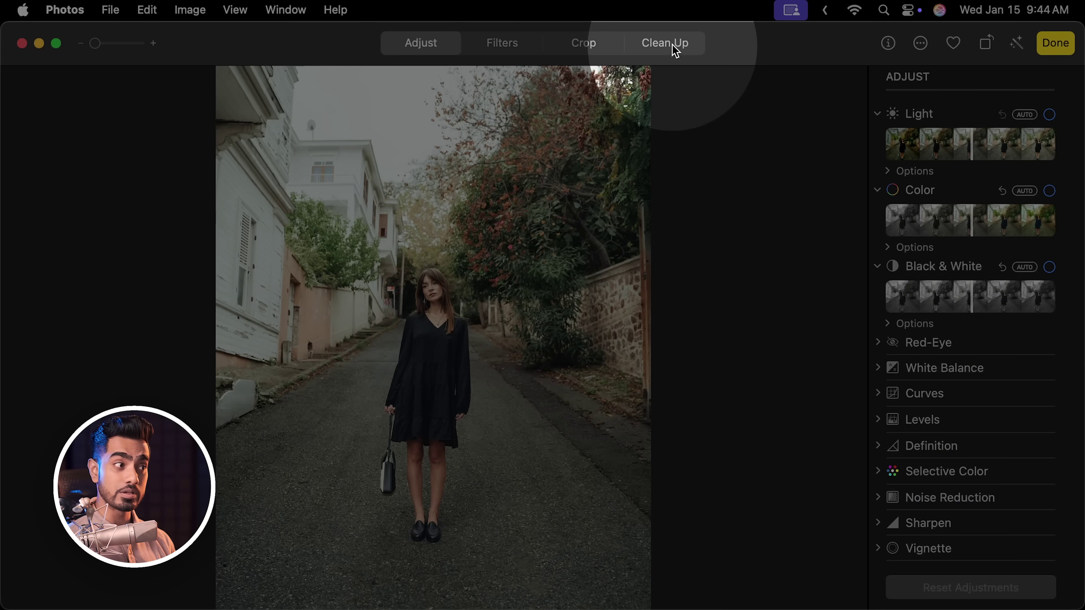
pyautogui.click(674, 47)
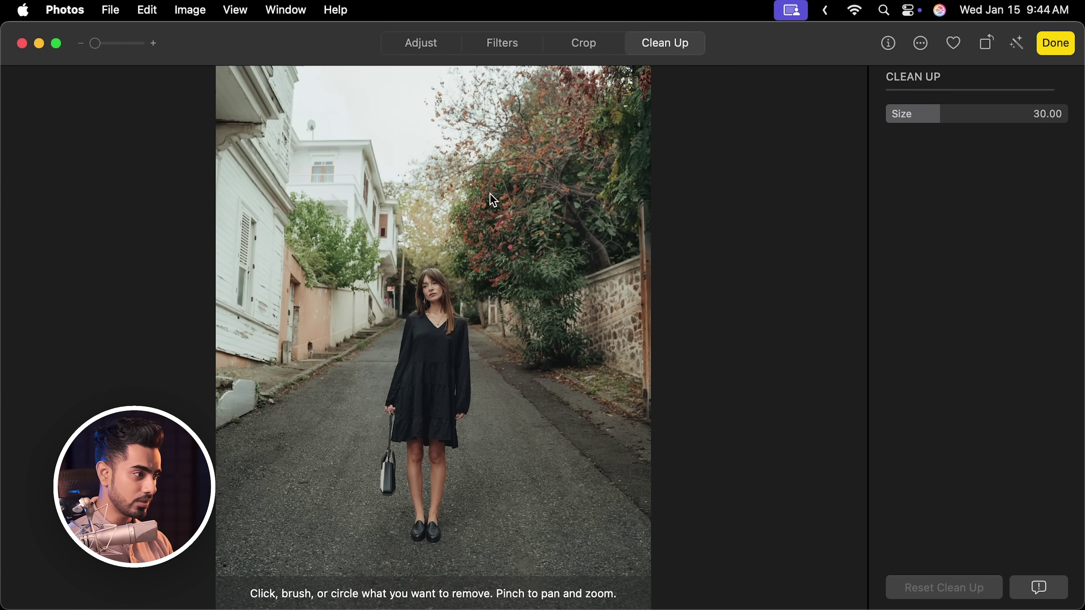
pyautogui.moveTo(422, 284)
pyautogui.mouseDown()
pyautogui.moveTo(423, 295)
pyautogui.moveTo(394, 286)
pyautogui.moveTo(370, 443)
pyautogui.moveTo(380, 514)
pyautogui.moveTo(427, 547)
pyautogui.moveTo(460, 502)
pyautogui.moveTo(472, 375)
pyautogui.moveTo(448, 267)
pyautogui.moveTo(439, 273)
pyautogui.mouseUp()
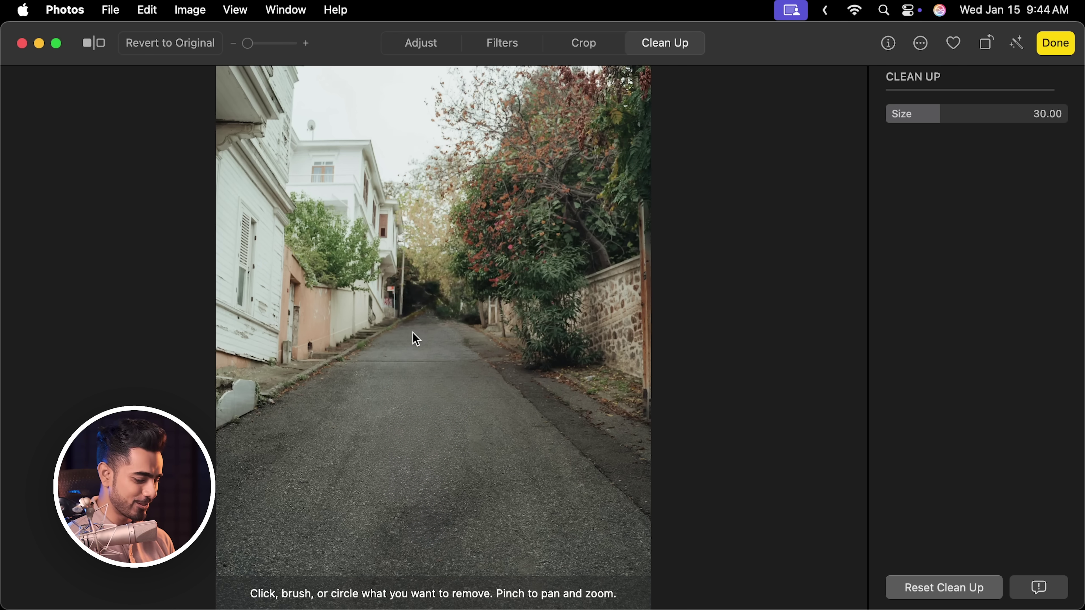
# Clean up the dark smudged patch among the trees at the far end of the road.
pyautogui.scroll(5, 413, 333)
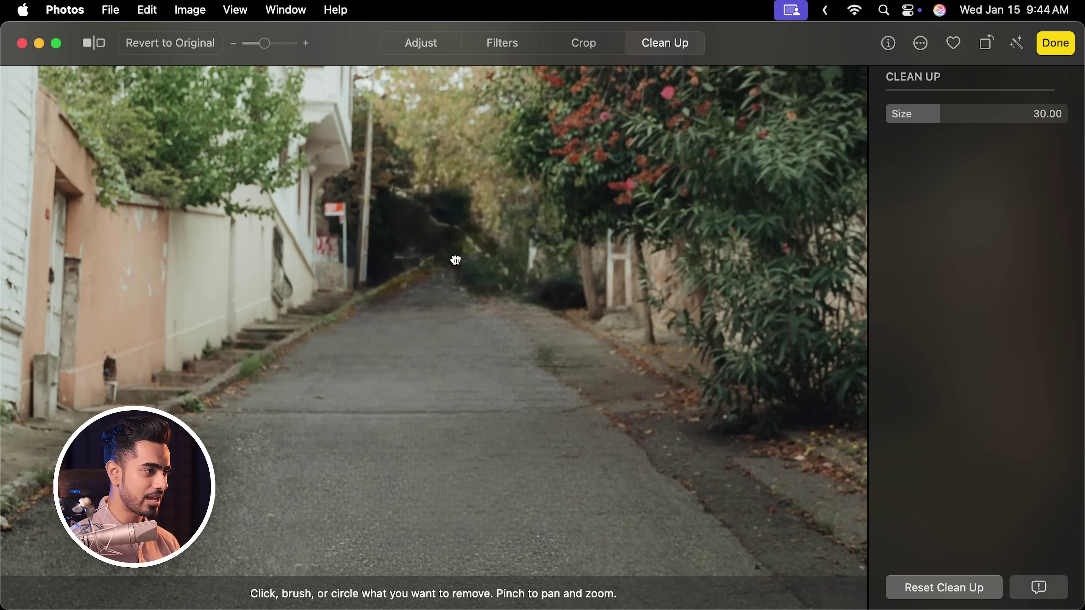
pyautogui.scroll(2, 462, 264)
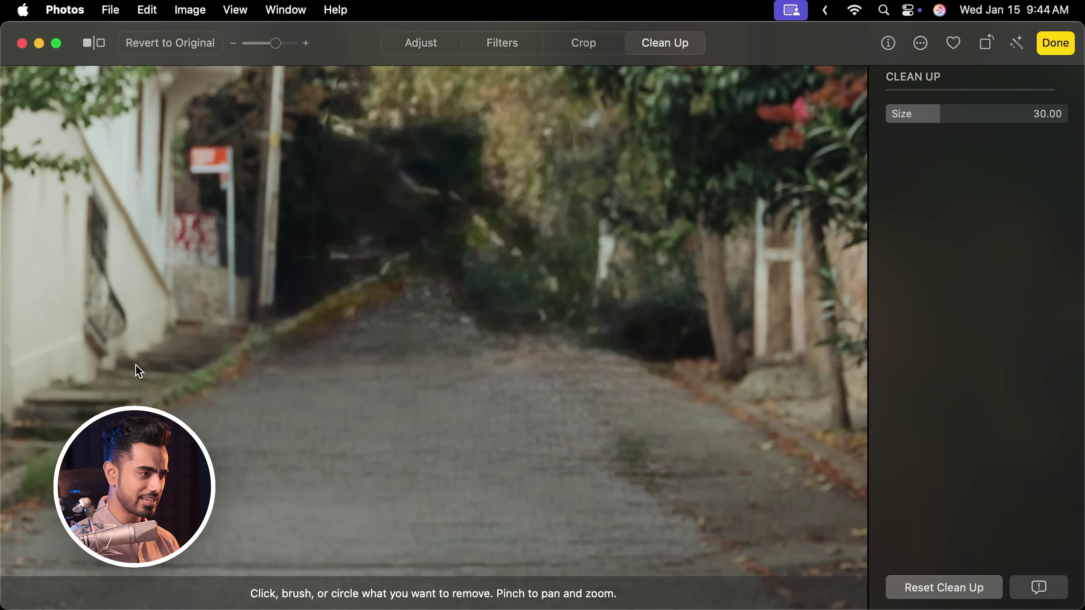
pyautogui.scroll(-3, 139, 371)
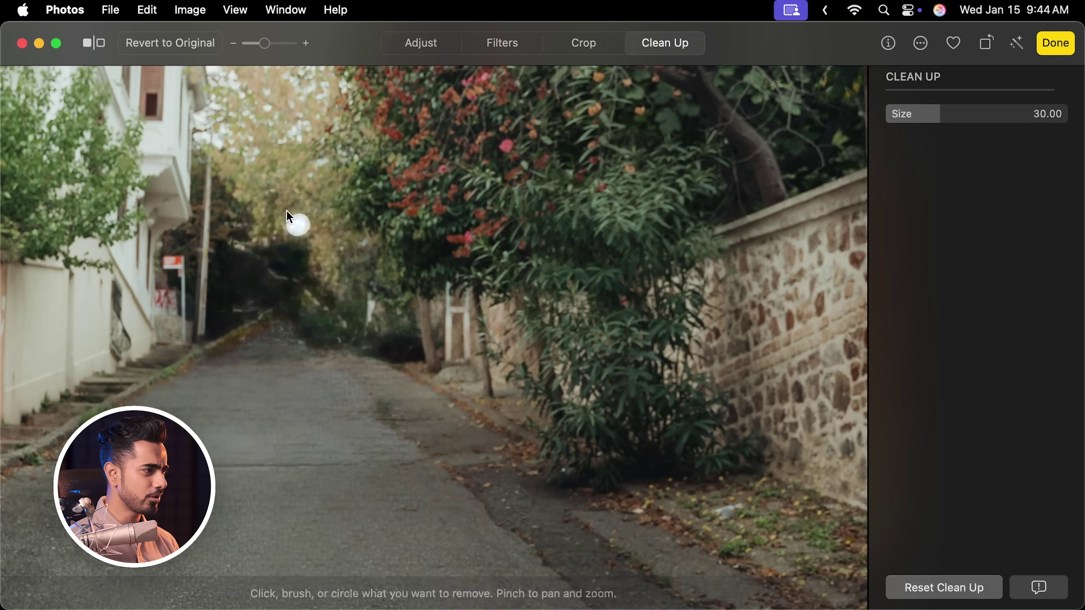
pyautogui.moveTo(300, 219)
pyautogui.mouseDown()
pyautogui.moveTo(235, 249)
pyautogui.moveTo(210, 304)
pyautogui.moveTo(223, 360)
pyautogui.moveTo(267, 397)
pyautogui.moveTo(372, 380)
pyautogui.moveTo(385, 322)
pyautogui.moveTo(328, 236)
pyautogui.moveTo(282, 210)
pyautogui.mouseUp()
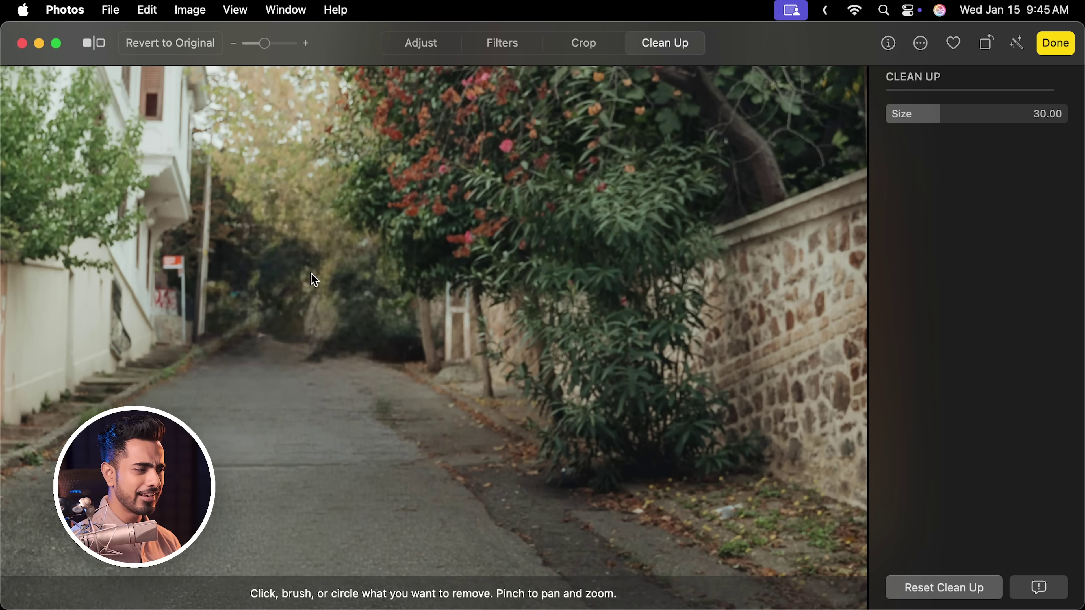
pyautogui.press('super+minus')
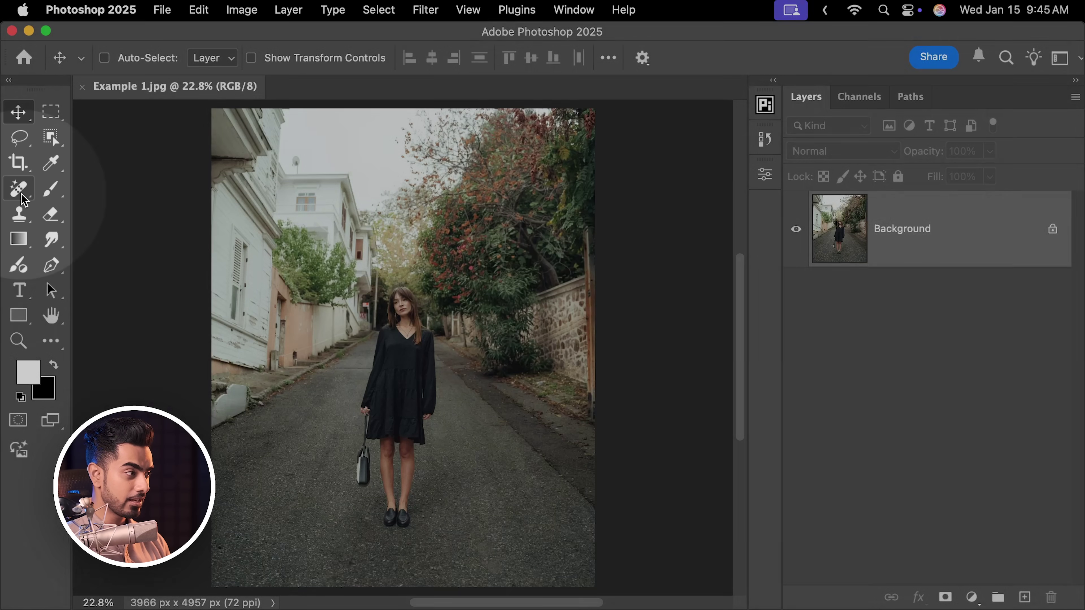
# Switch to Photoshop, try removing the woman from Example 1.jpg using the Remove tool with Generative AI off, and undo the removal.
pyautogui.click(22, 194)
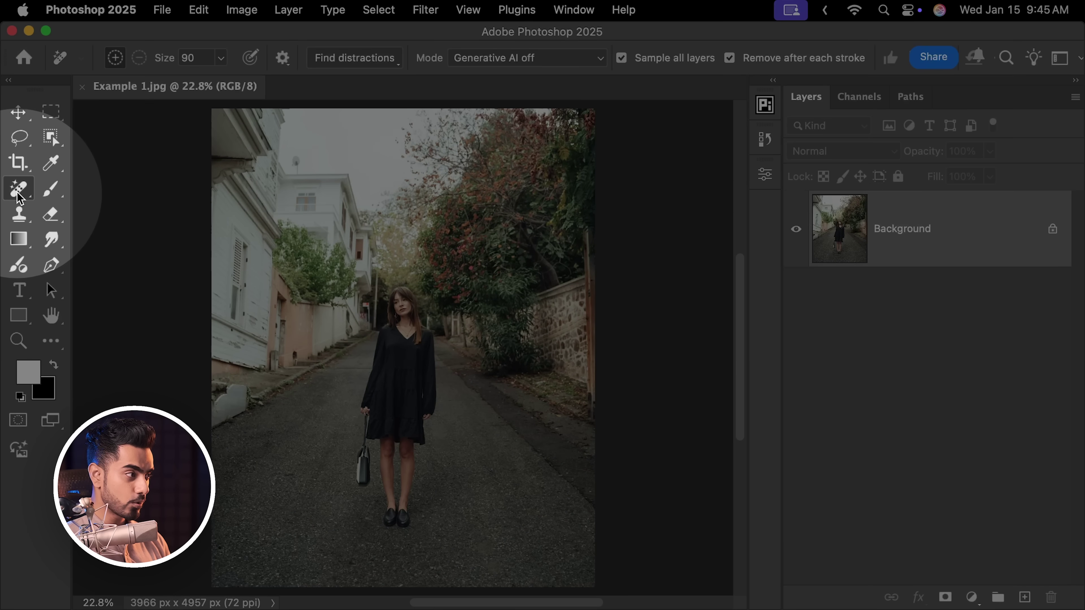
pyautogui.click(77, 207)
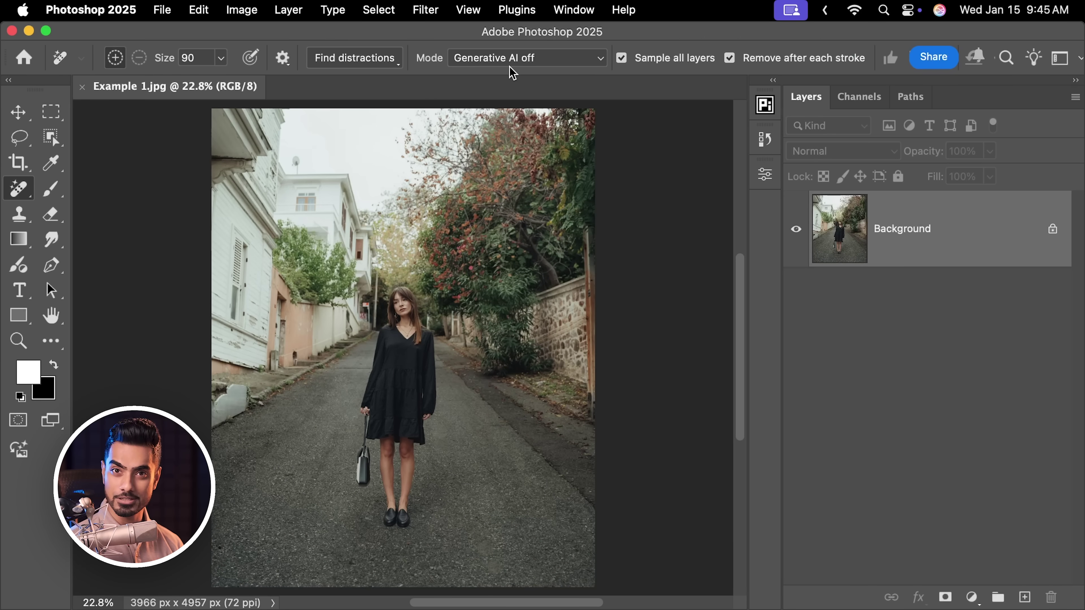
pyautogui.scroll(5, 400, 313)
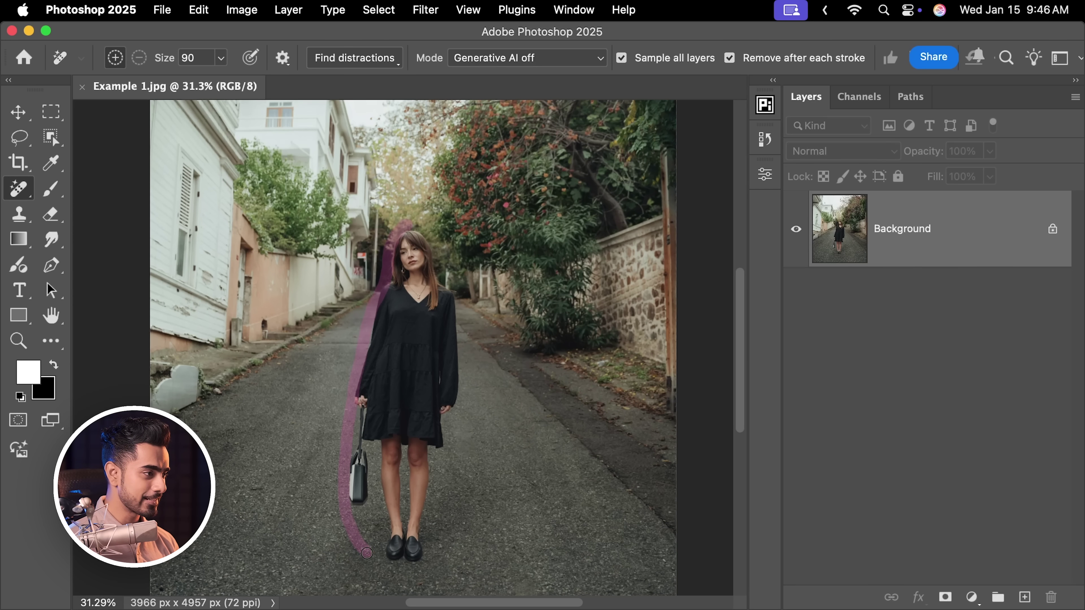
pyautogui.moveTo(367, 553)
pyautogui.mouseDown()
pyautogui.moveTo(430, 581)
pyautogui.moveTo(452, 504)
pyautogui.mouseUp()
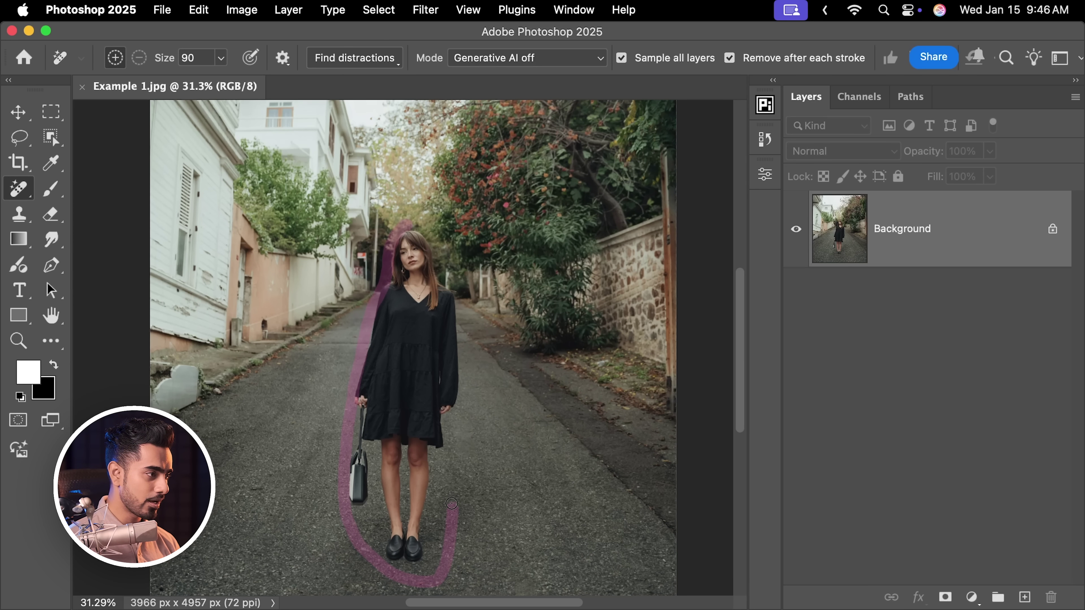
pyautogui.moveTo(423, 238); pyautogui.dragTo(418, 227)
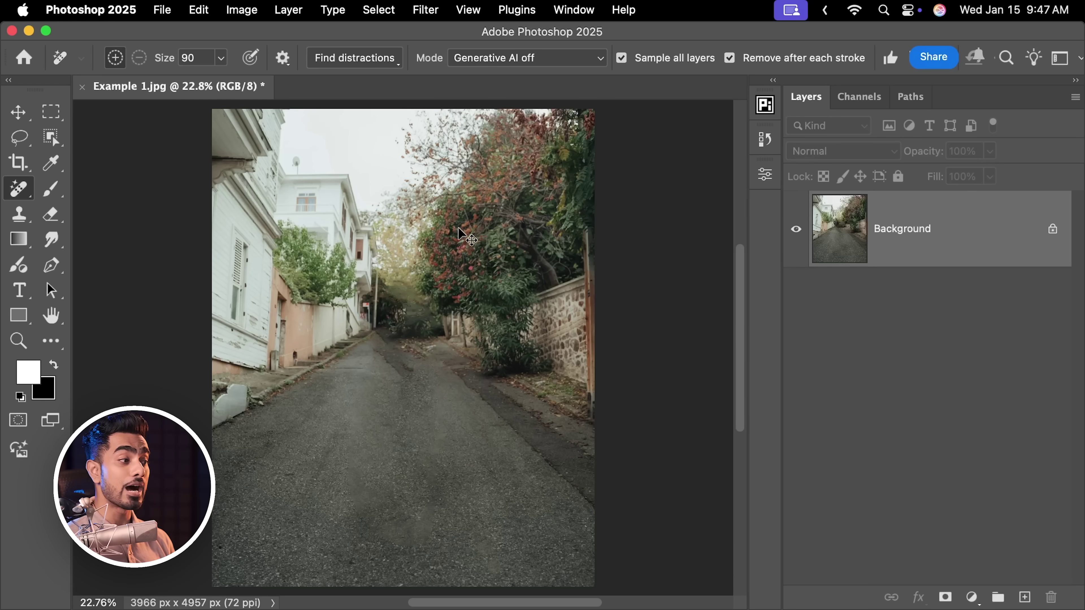
pyautogui.press('super+z')
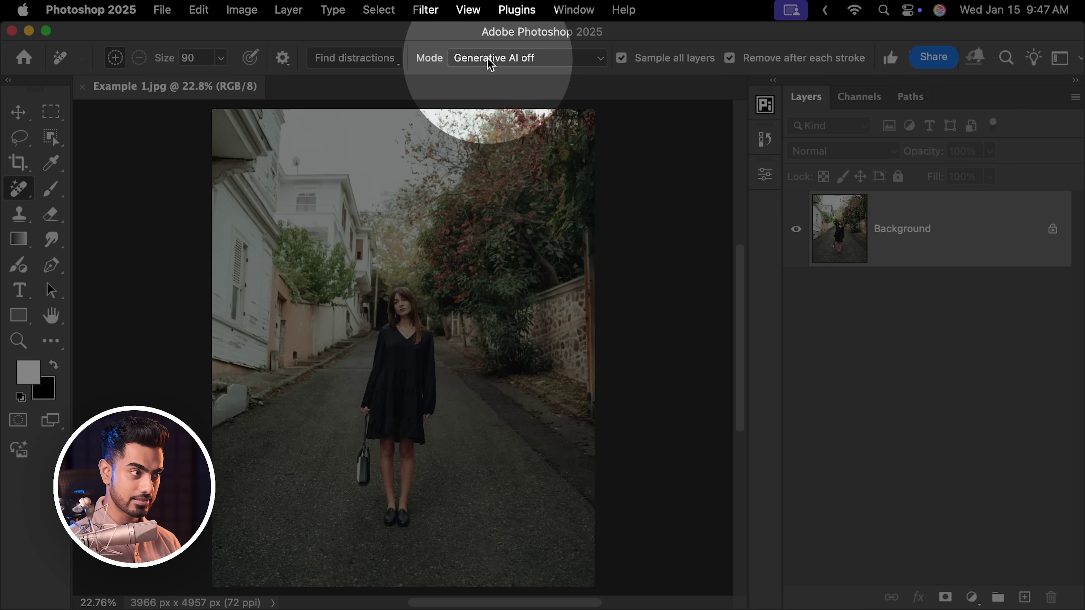
# Set the Remove tool's mode to Generative AI on and add a new layer above the Background.
pyautogui.click(498, 58)
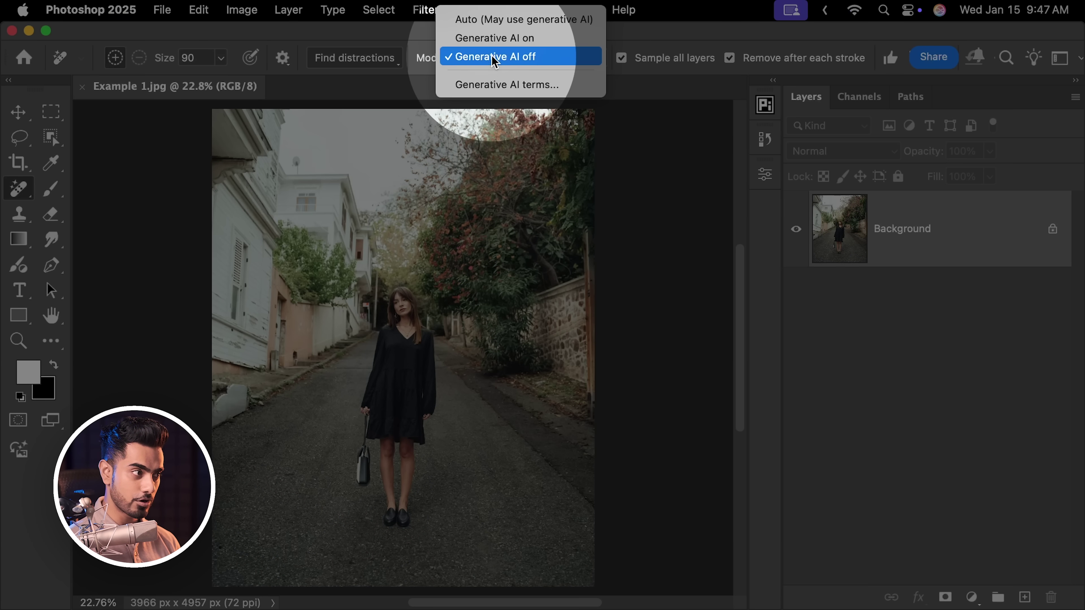
pyautogui.click(496, 38)
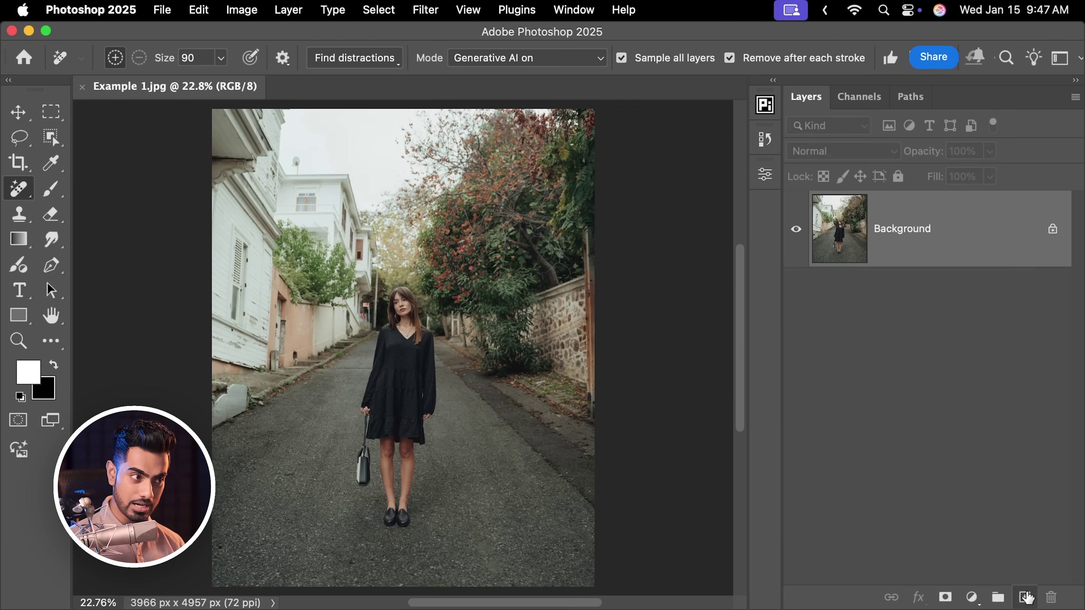
pyautogui.click(1027, 597)
# Remove the woman and her handbag from the street on the new layer with the Remove tool, and inspect the filled road.
pyautogui.scroll(3, 384, 325)
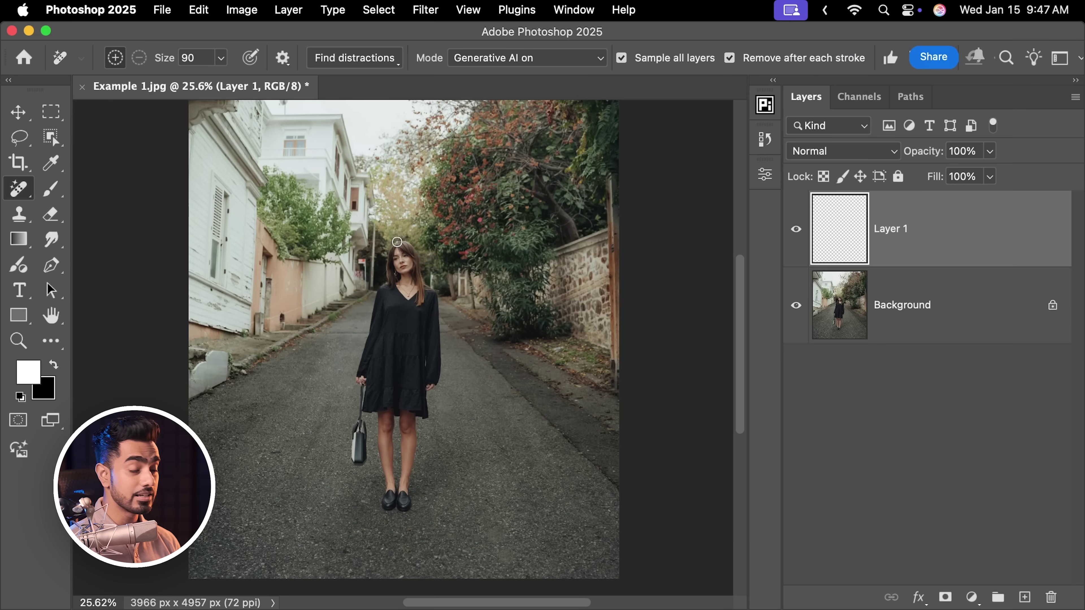
pyautogui.moveTo(350, 408)
pyautogui.mouseDown()
pyautogui.moveTo(441, 415)
pyautogui.moveTo(444, 290)
pyautogui.mouseUp()
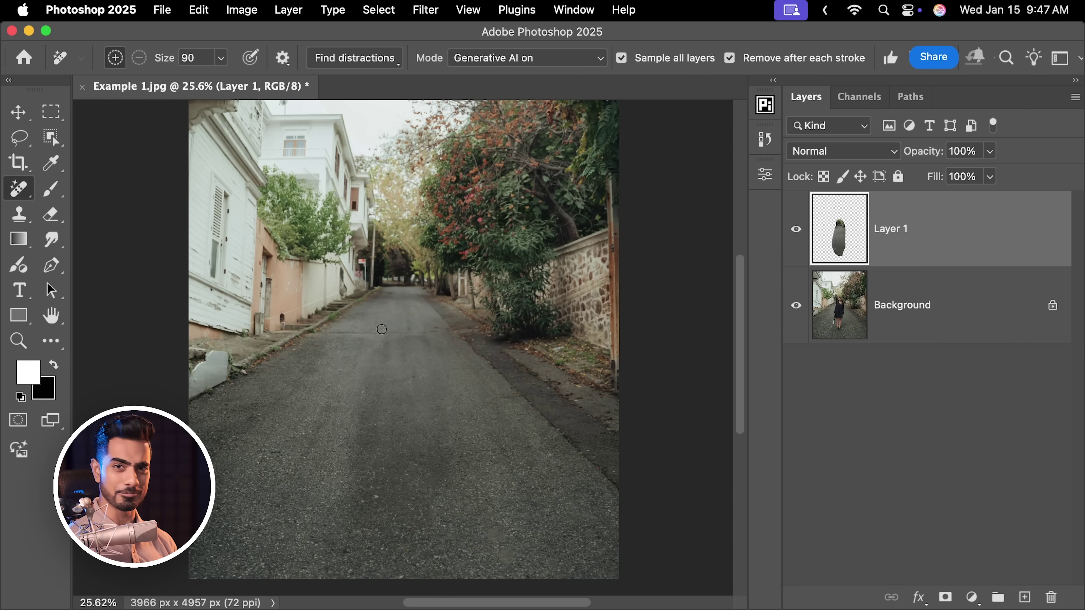
pyautogui.moveTo(396, 282); pyautogui.dragTo(460, 254)
pyautogui.scroll(2, 460, 265)
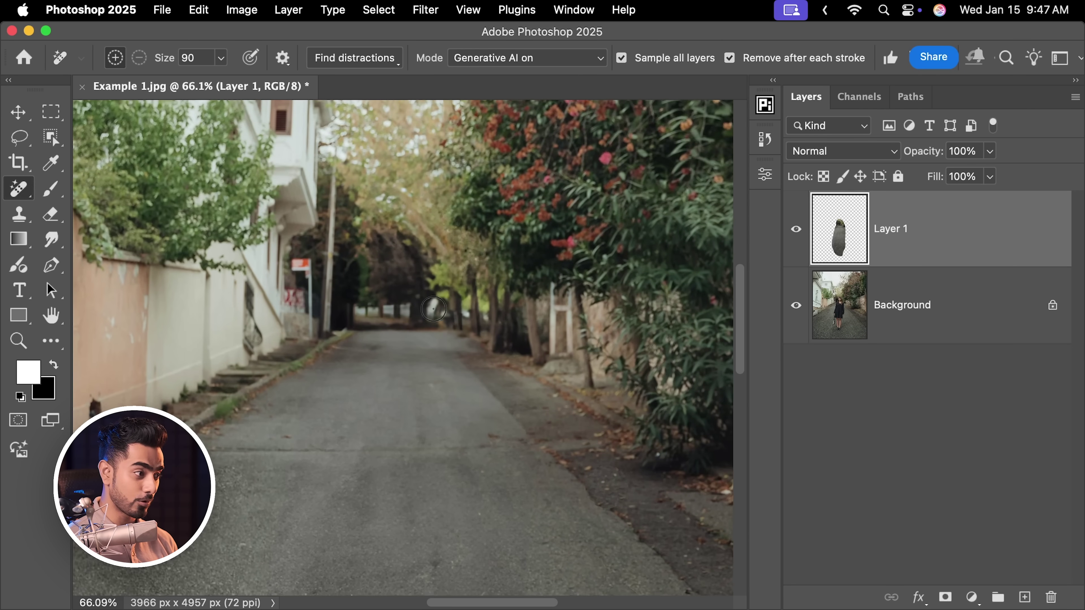
pyautogui.scroll(3, 412, 319)
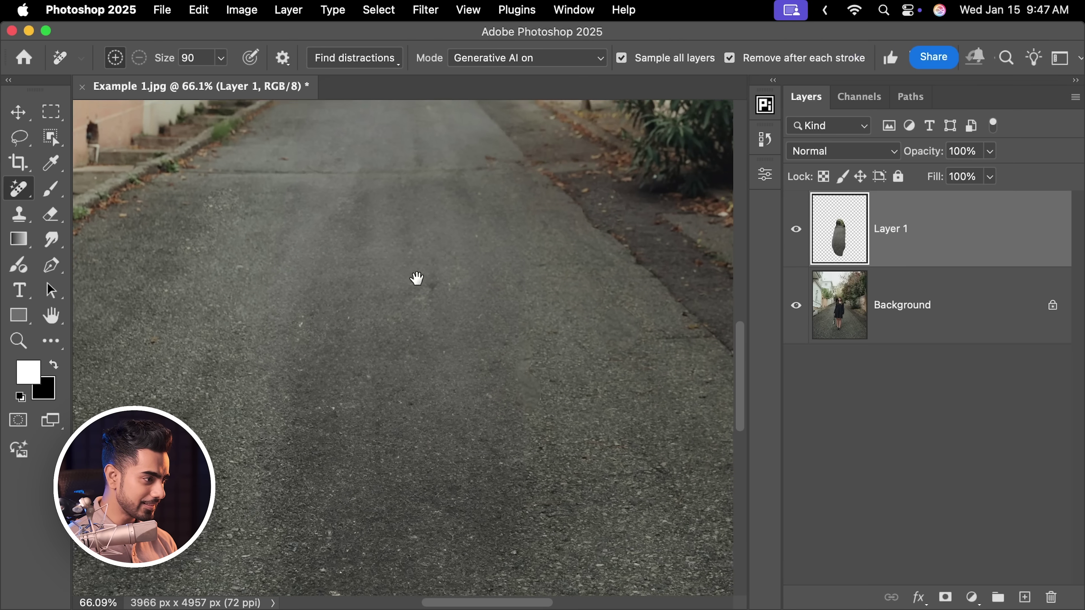
pyautogui.scroll(-1, 417, 282)
pyautogui.press('super+0')
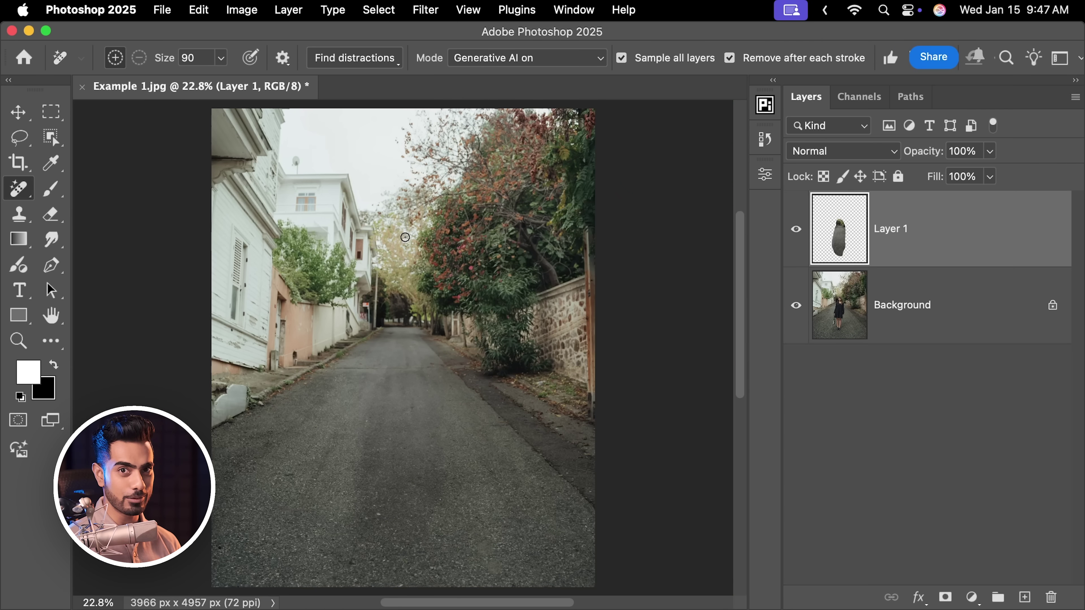
# Remove the bright opening beneath the trees at the far end of the road with the Remove tool.
pyautogui.moveTo(403, 306); pyautogui.dragTo(466, 303)
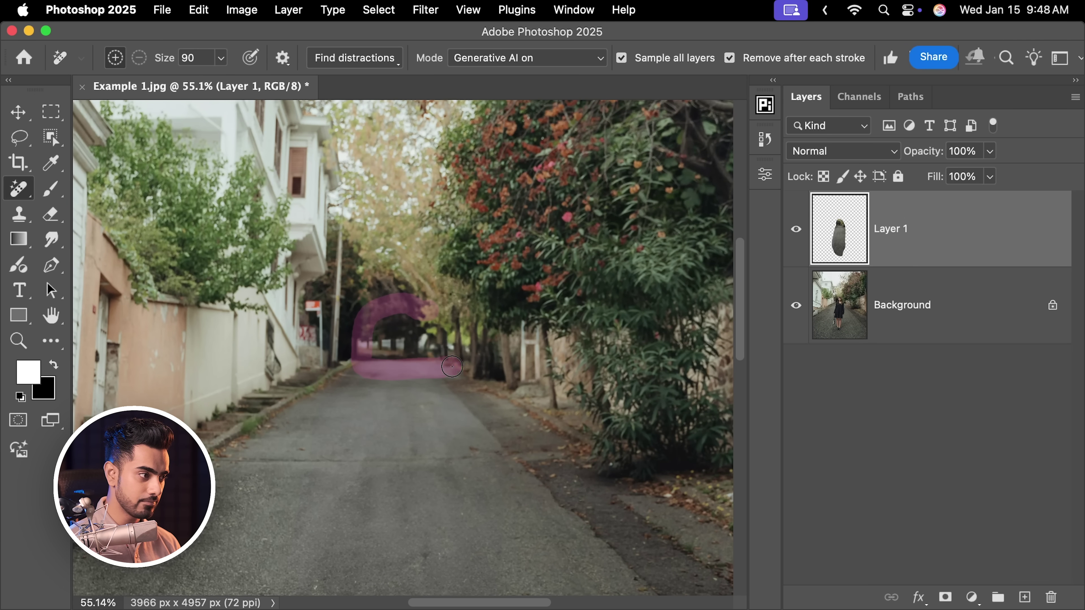
pyautogui.moveTo(419, 307); pyautogui.dragTo(401, 391)
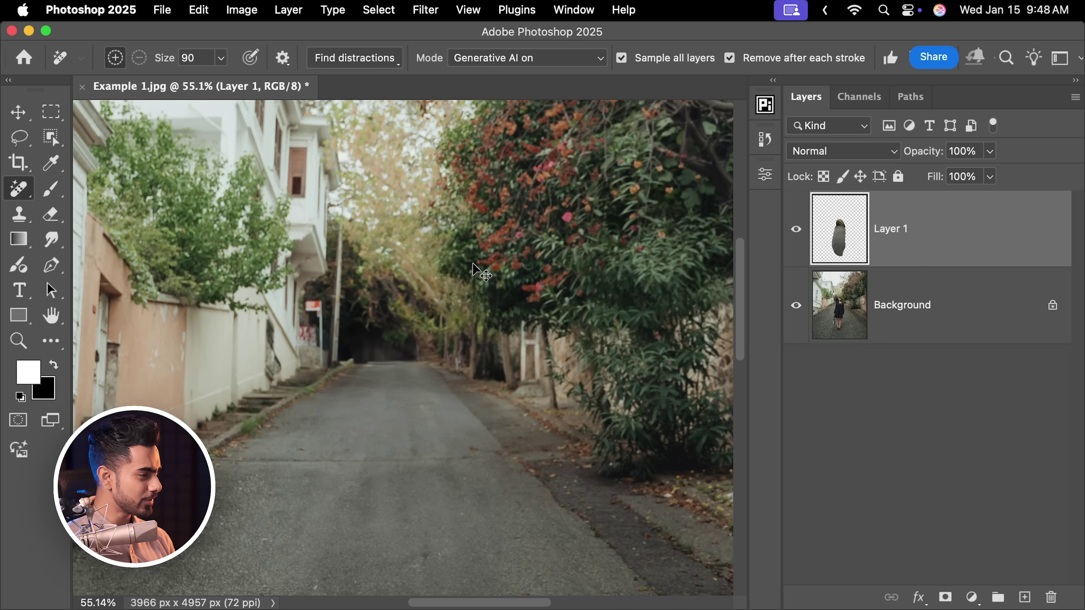
pyautogui.press('super+0')
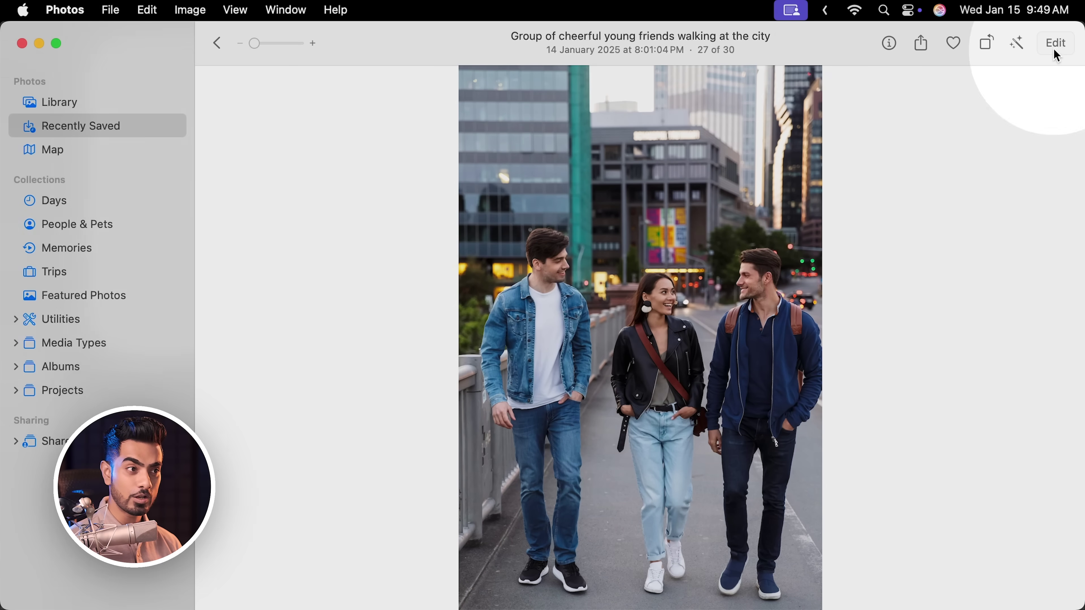
# Switch to Photos and circle the man in the denim jacket with Clean Up to remove him from the group photo.
pyautogui.click(1056, 47)
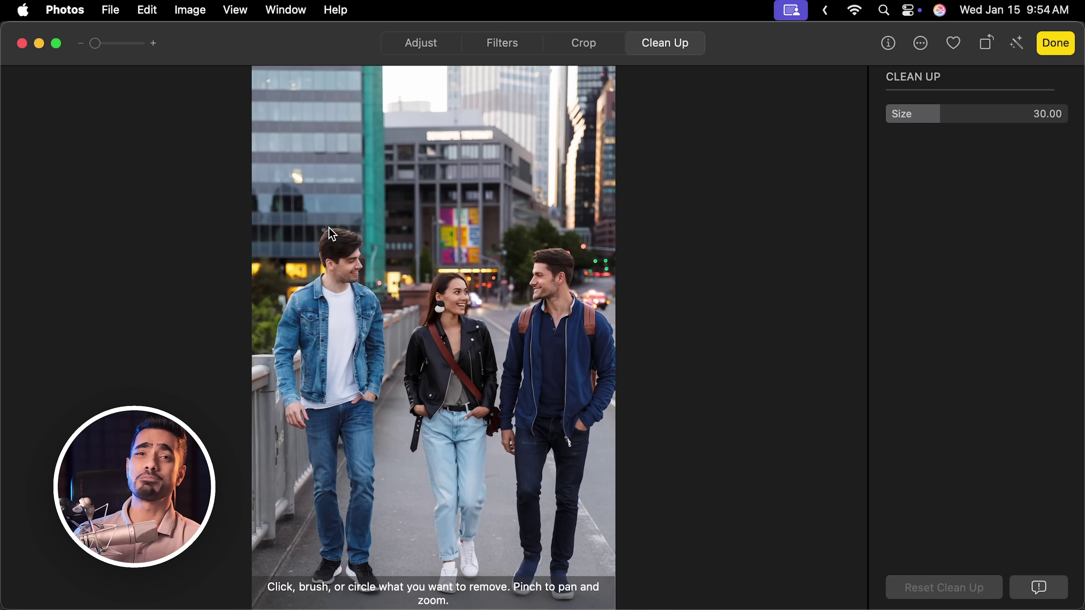
pyautogui.moveTo(329, 222)
pyautogui.mouseDown()
pyautogui.moveTo(310, 278)
pyautogui.moveTo(283, 311)
pyautogui.moveTo(262, 460)
pyautogui.mouseUp()
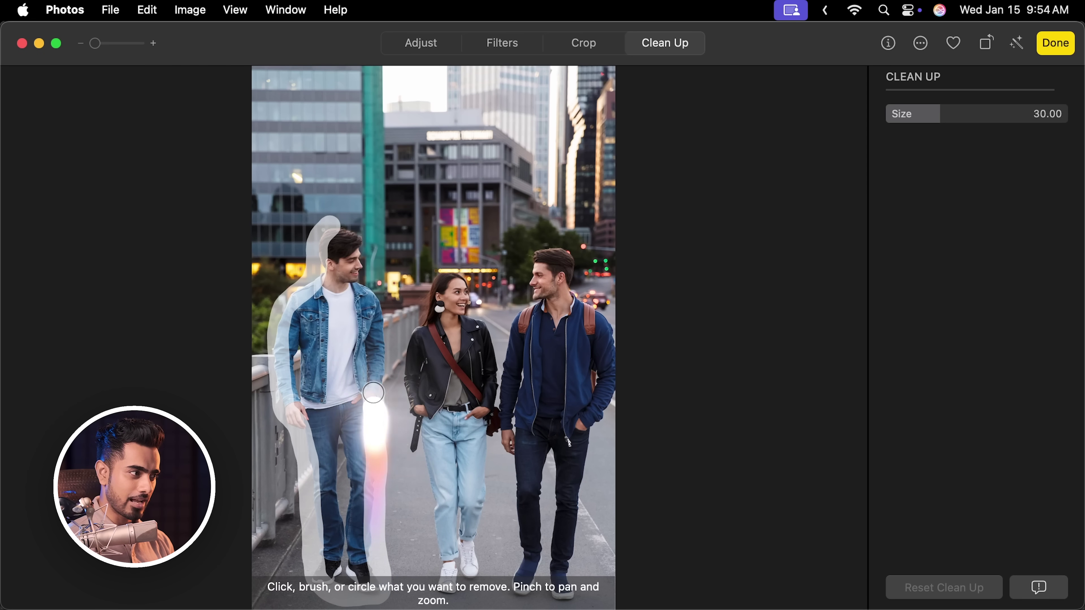
pyautogui.moveTo(372, 392)
pyautogui.mouseDown()
pyautogui.moveTo(342, 231)
pyautogui.moveTo(356, 250)
pyautogui.mouseUp()
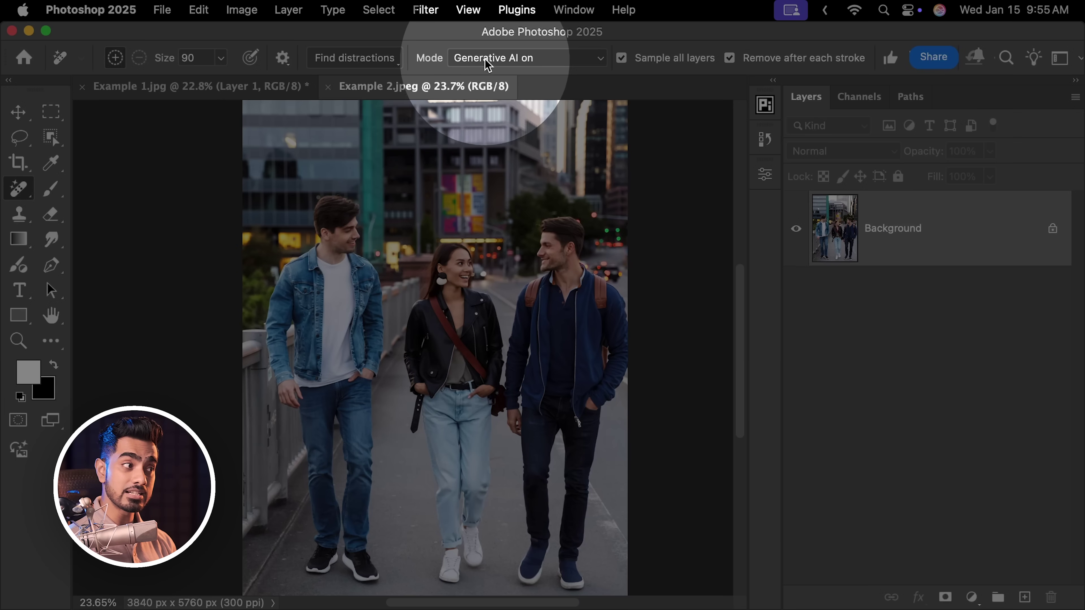
# Switch to Photoshop, try removing the denim-jacket man from Example 2.jpeg using the Remove tool with Generative AI off, and undo the removal.
pyautogui.click(489, 60)
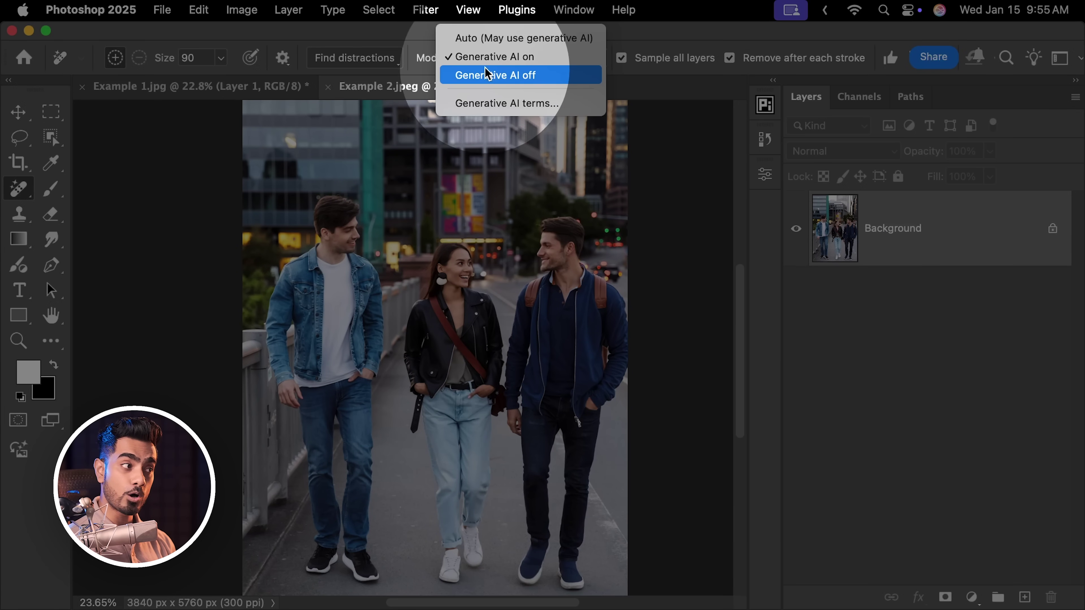
pyautogui.click(500, 76)
pyautogui.moveTo(288, 271); pyautogui.dragTo(377, 511)
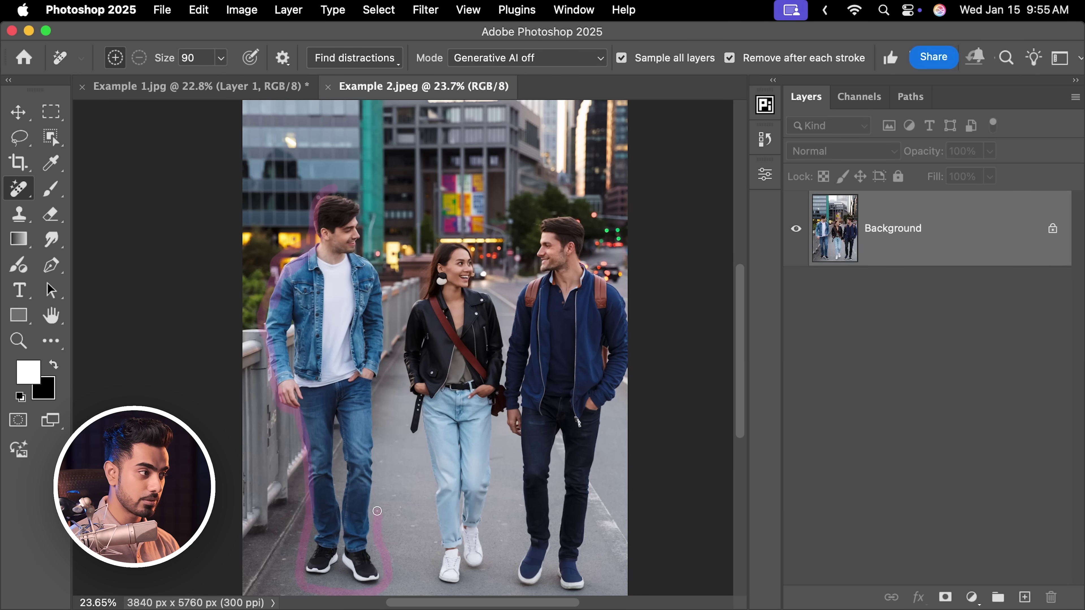
pyautogui.moveTo(338, 194); pyautogui.dragTo(337, 274)
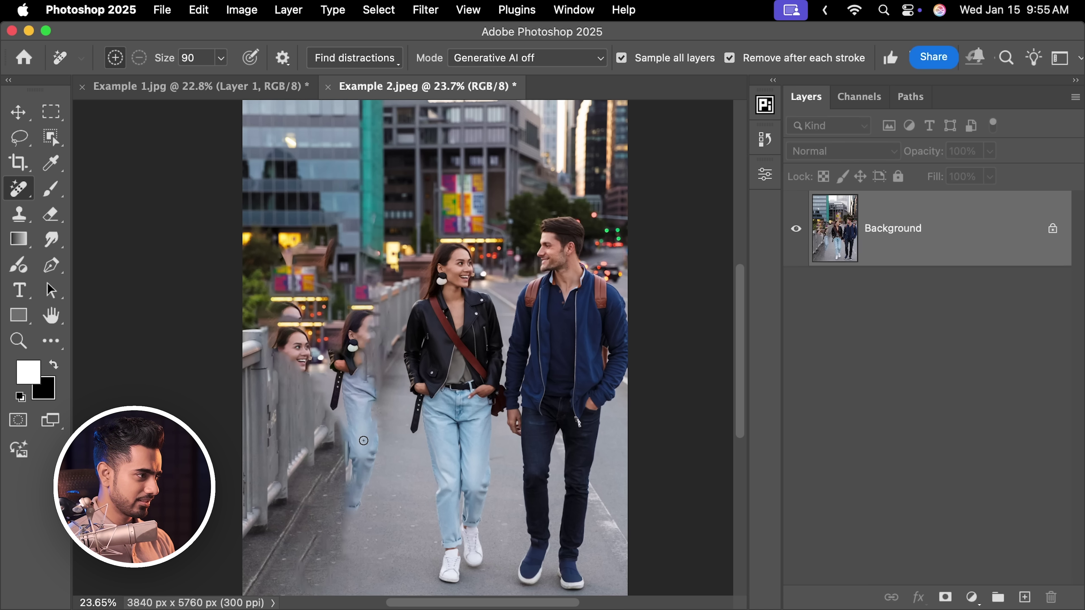
pyautogui.press('cmd+z')
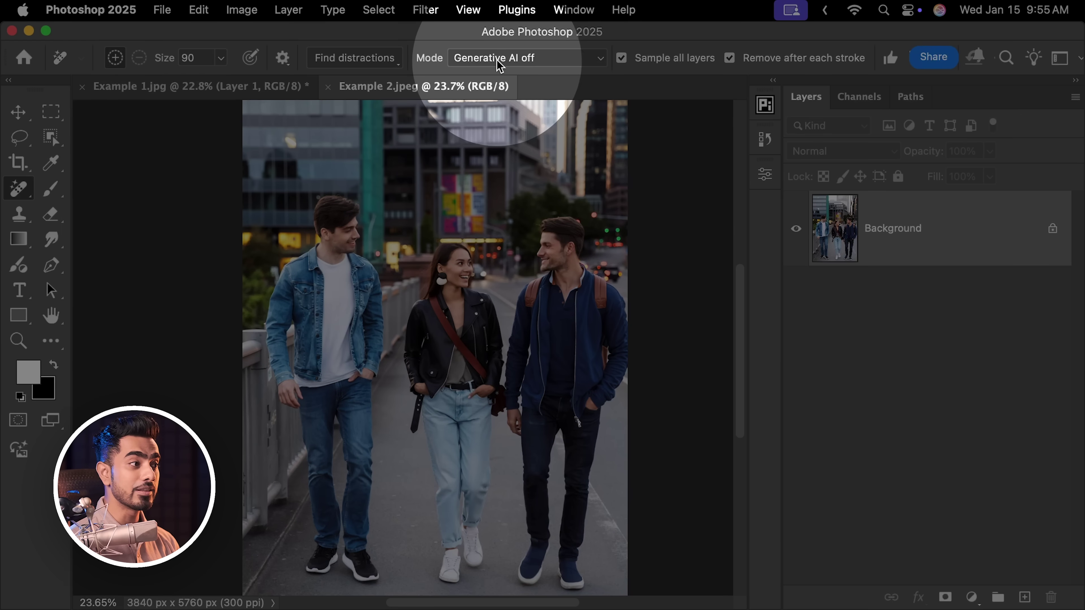
# Set the Remove tool's mode to Generative AI on and circle the man in the denim jacket to remove him.
pyautogui.click(508, 57)
pyautogui.click(511, 38)
pyautogui.moveTo(320, 192); pyautogui.dragTo(307, 466)
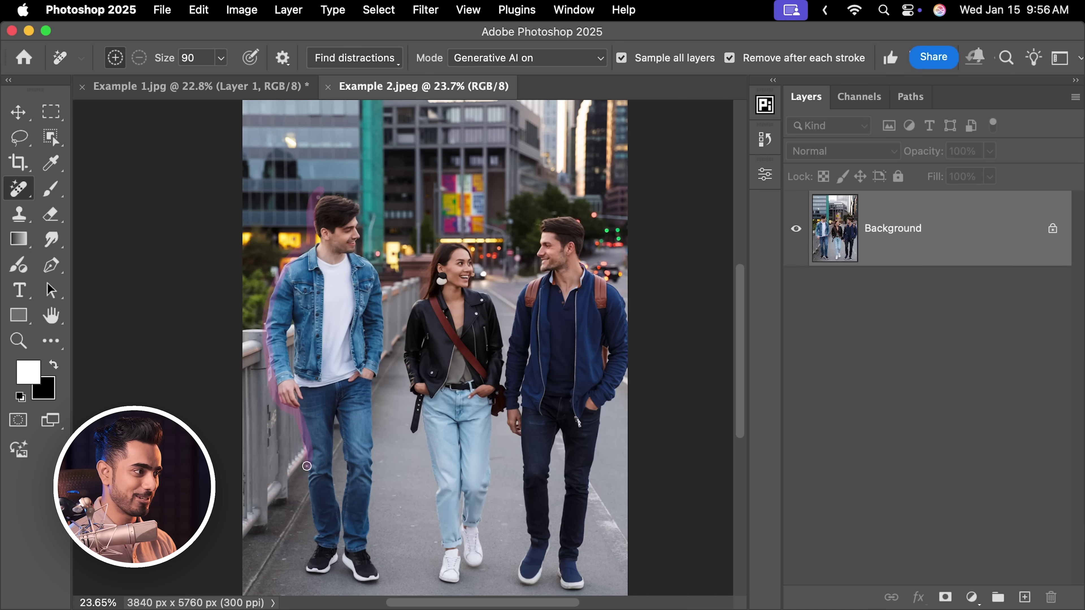
pyautogui.moveTo(380, 276); pyautogui.dragTo(347, 255)
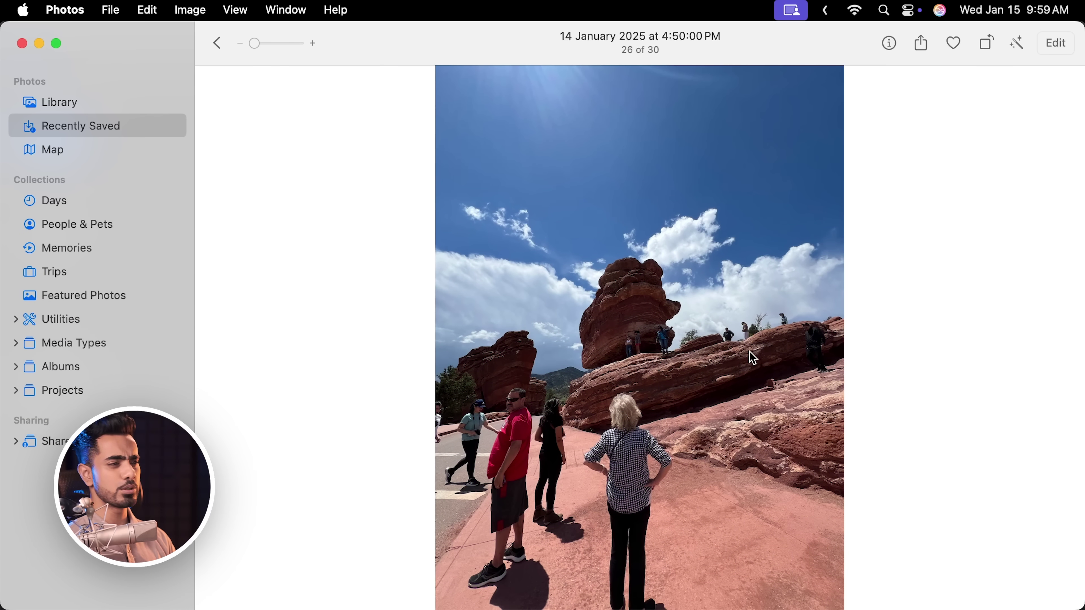
# In Photos, start Clean Up on the balanced-rock photo and remove the person in black standing on the far-right rock slope.
pyautogui.click(1055, 43)
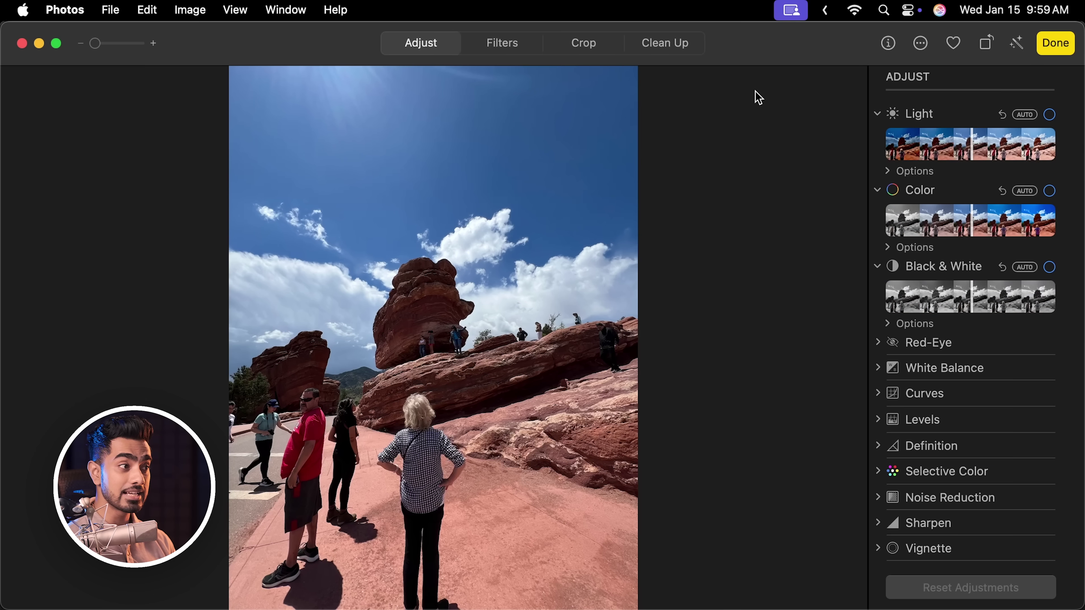
pyautogui.click(679, 52)
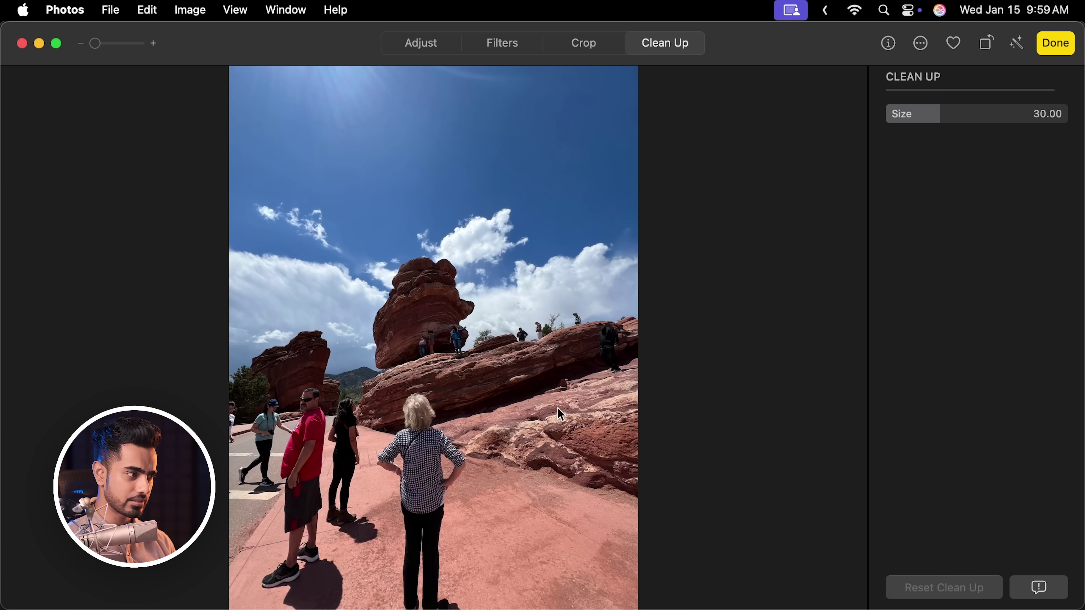
pyautogui.click(611, 346)
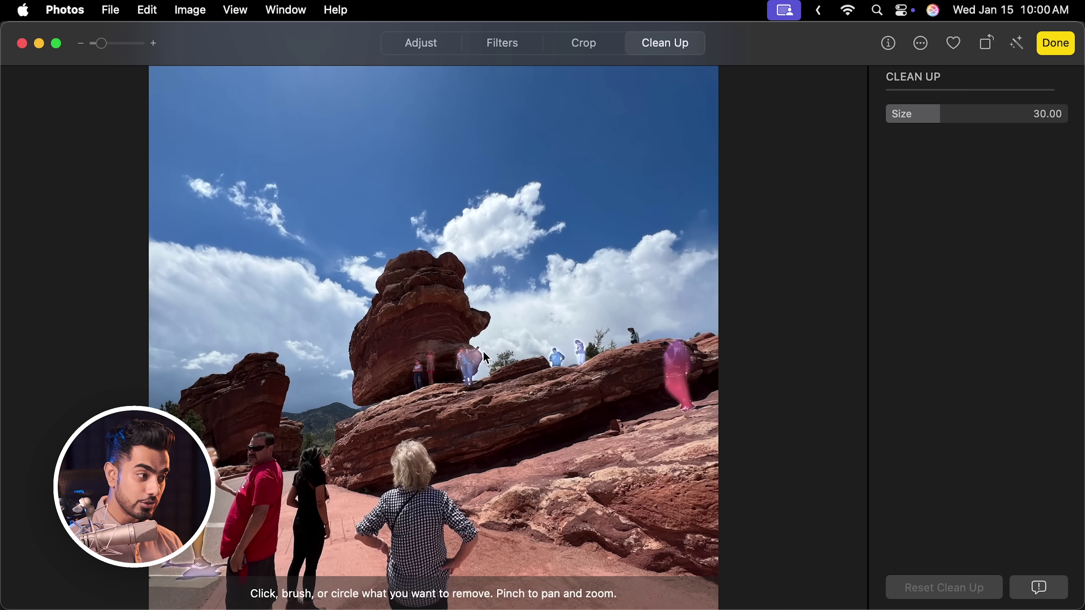
pyautogui.click(680, 370)
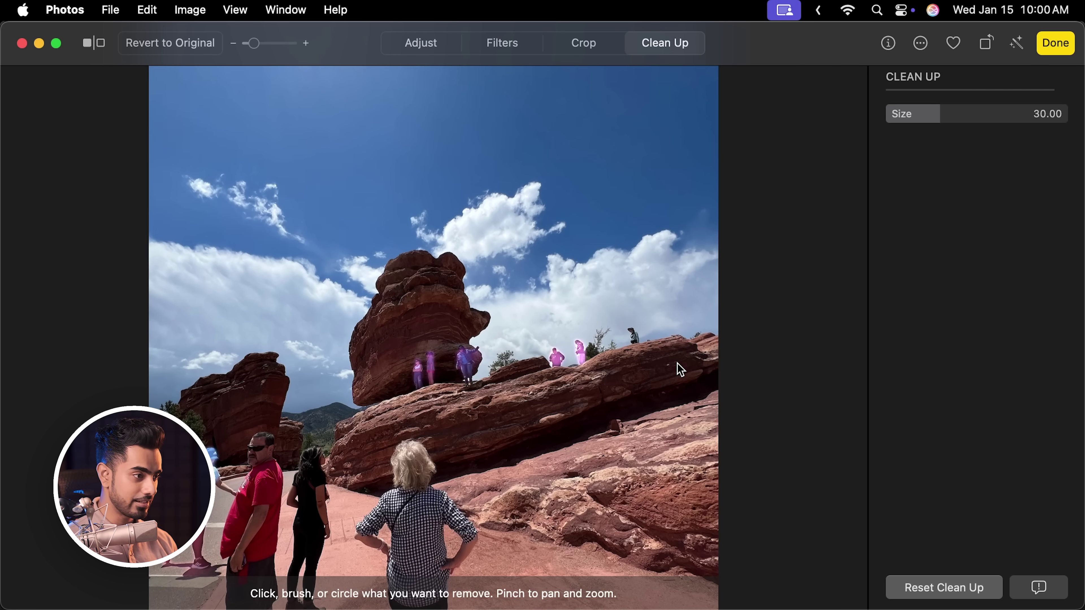
# Remove the three people standing along the ridge against the sky with Clean Up.
pyautogui.scroll(5, 634, 336)
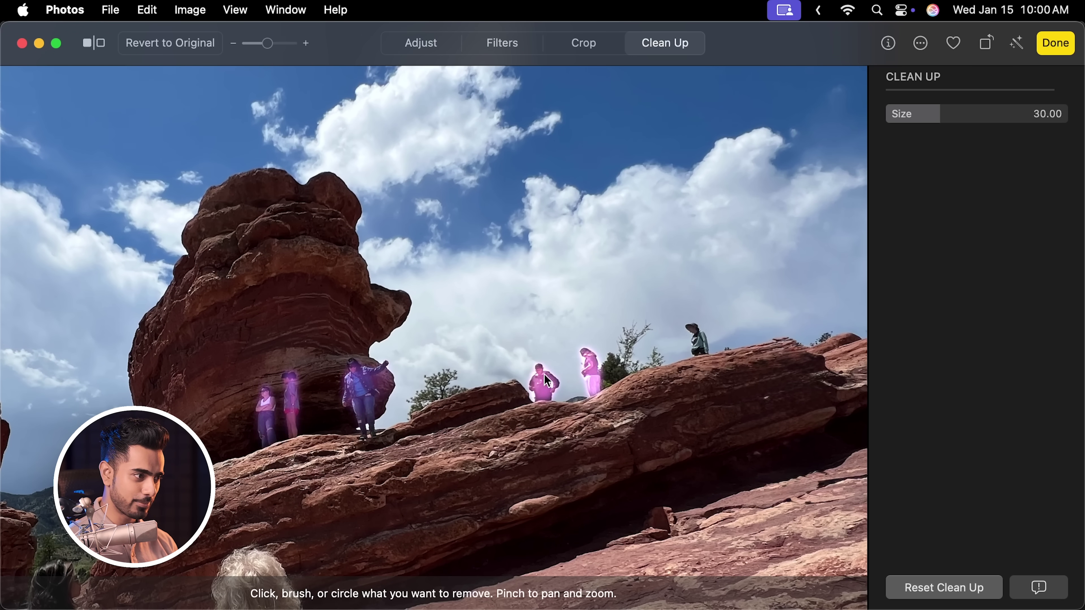
pyautogui.click(585, 380)
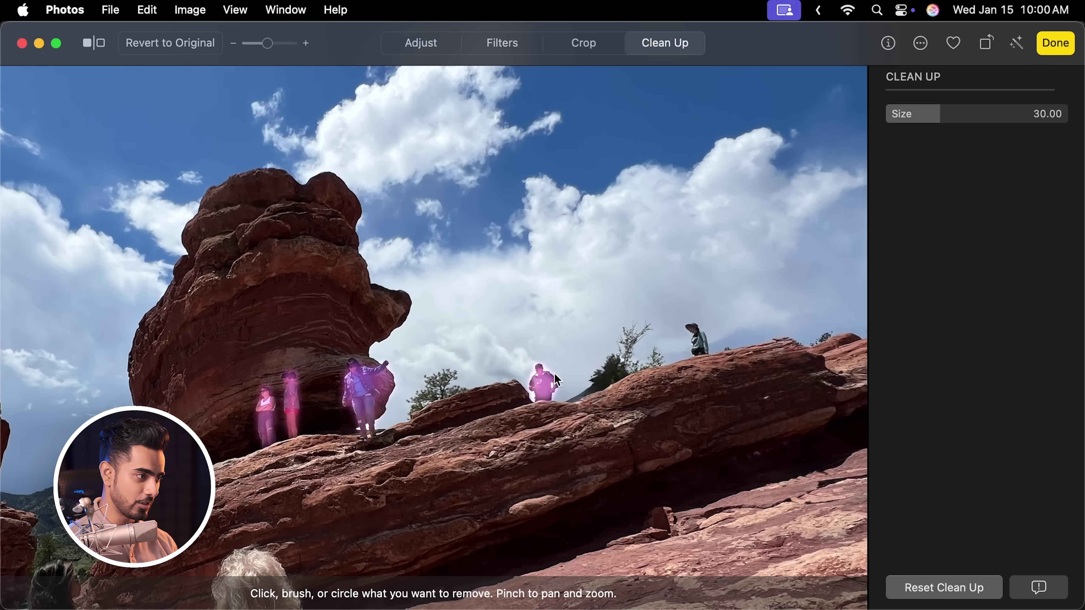
pyautogui.click(539, 386)
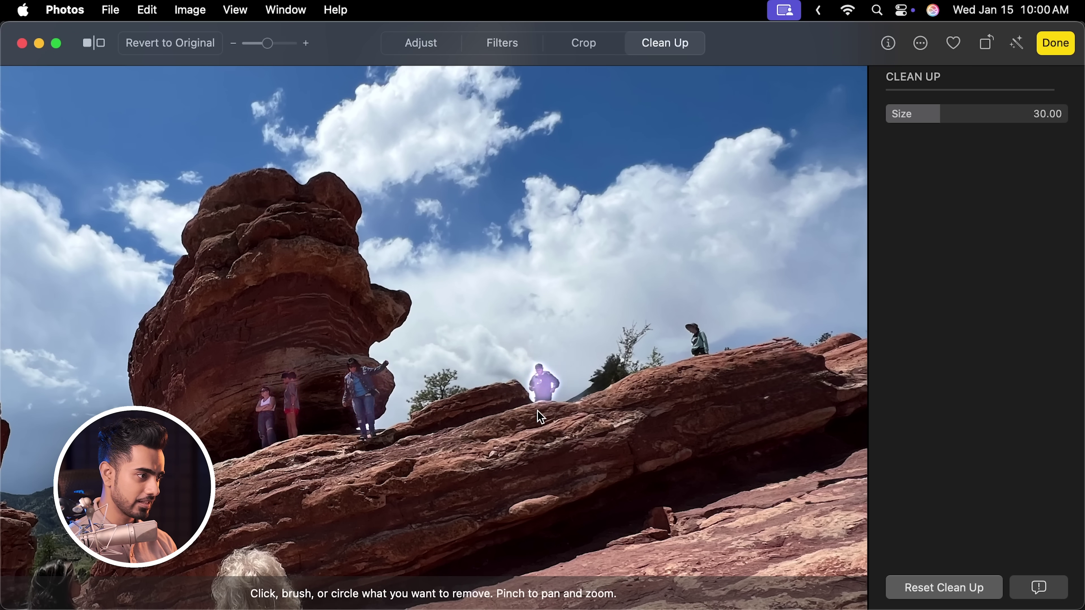
pyautogui.click(696, 342)
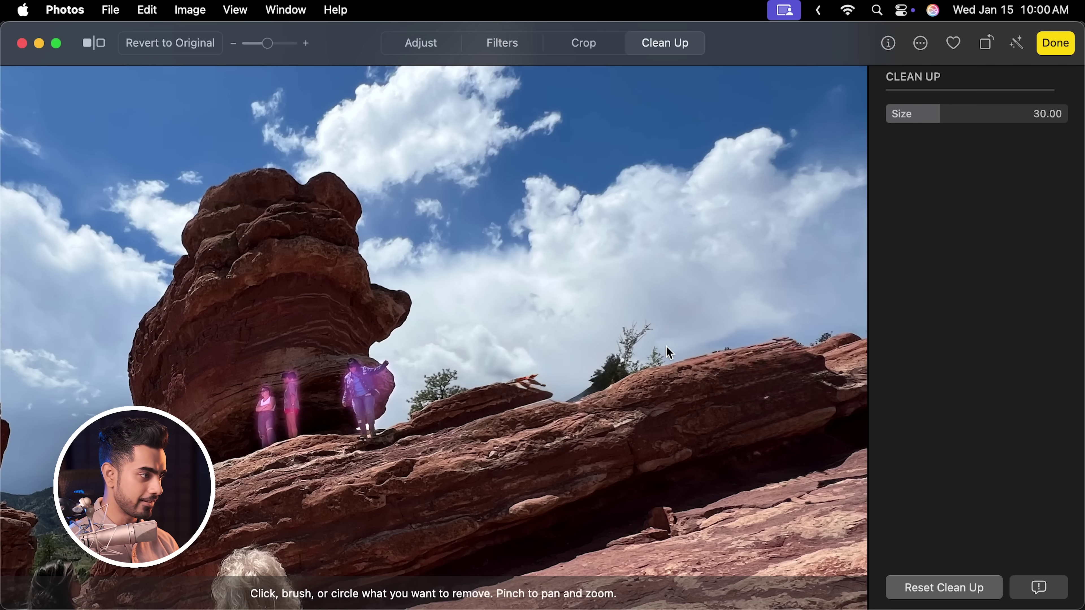
# Remove the three people standing beneath the balanced rock with Clean Up.
pyautogui.click(357, 404)
pyautogui.click(280, 397)
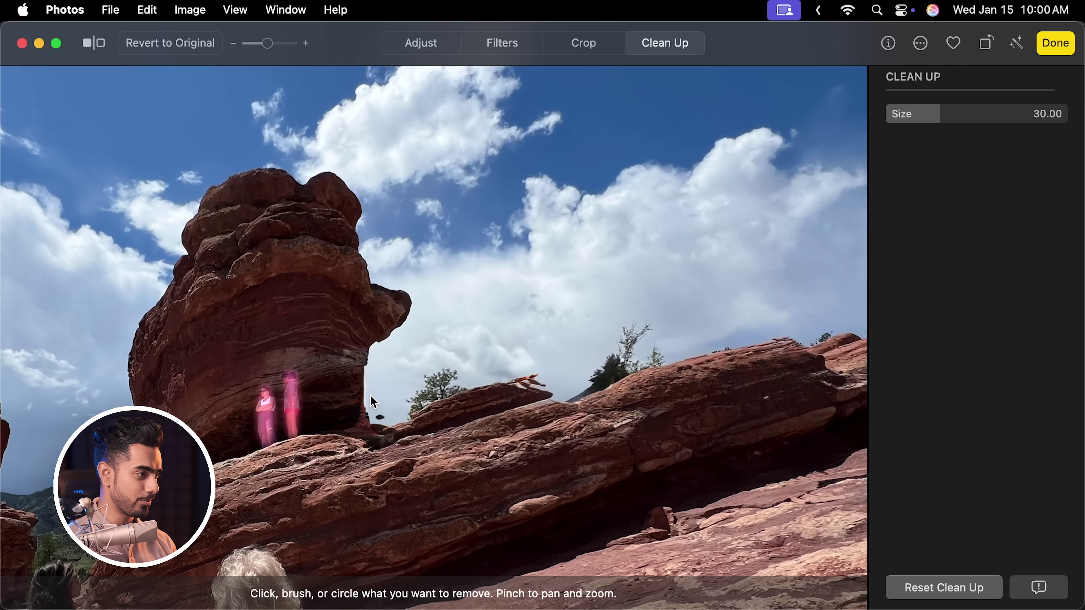
pyautogui.click(275, 431)
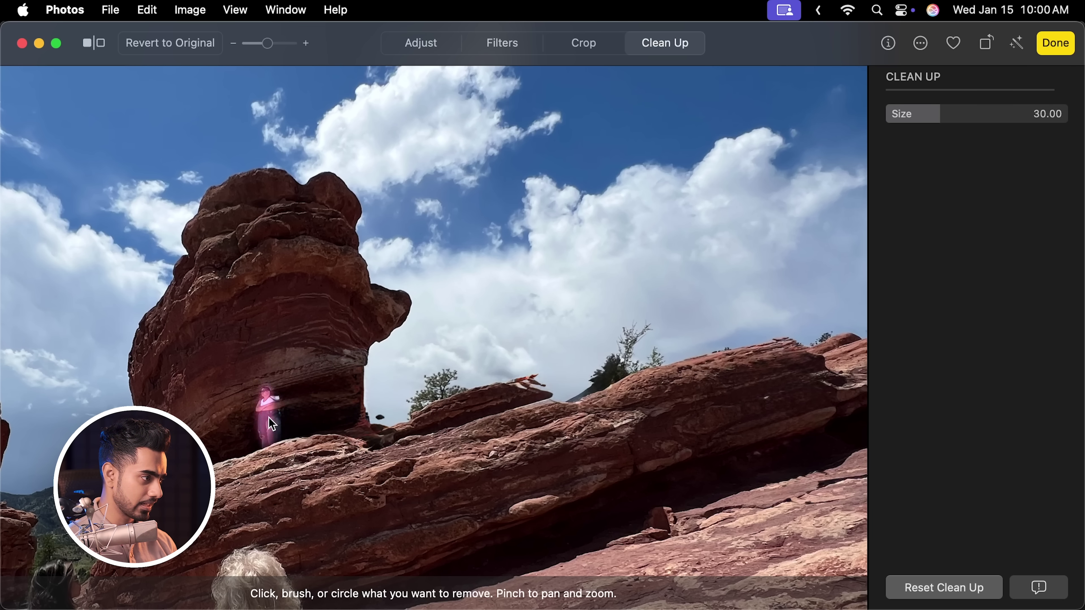
pyautogui.scroll(3, 285, 423)
pyautogui.moveTo(417, 453)
pyautogui.mouseDown()
pyautogui.moveTo(381, 473)
pyautogui.moveTo(412, 463)
pyautogui.moveTo(397, 463)
pyautogui.mouseUp()
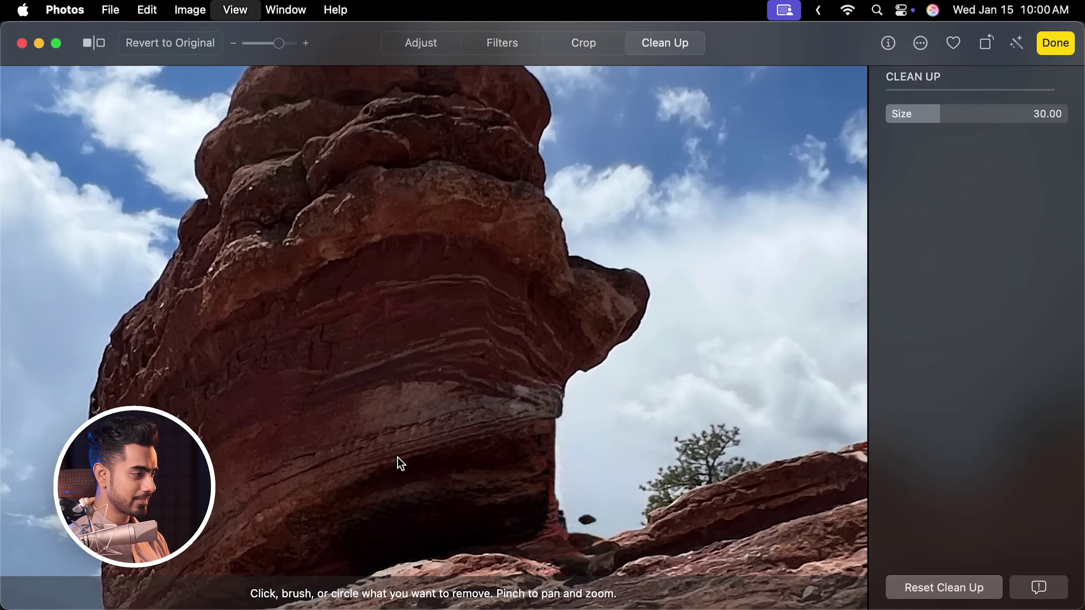
# Remove the two pedestrians crossing the road at the photo's left edge with Clean Up.
pyautogui.scroll(-3, 268, 437)
pyautogui.click(268, 435)
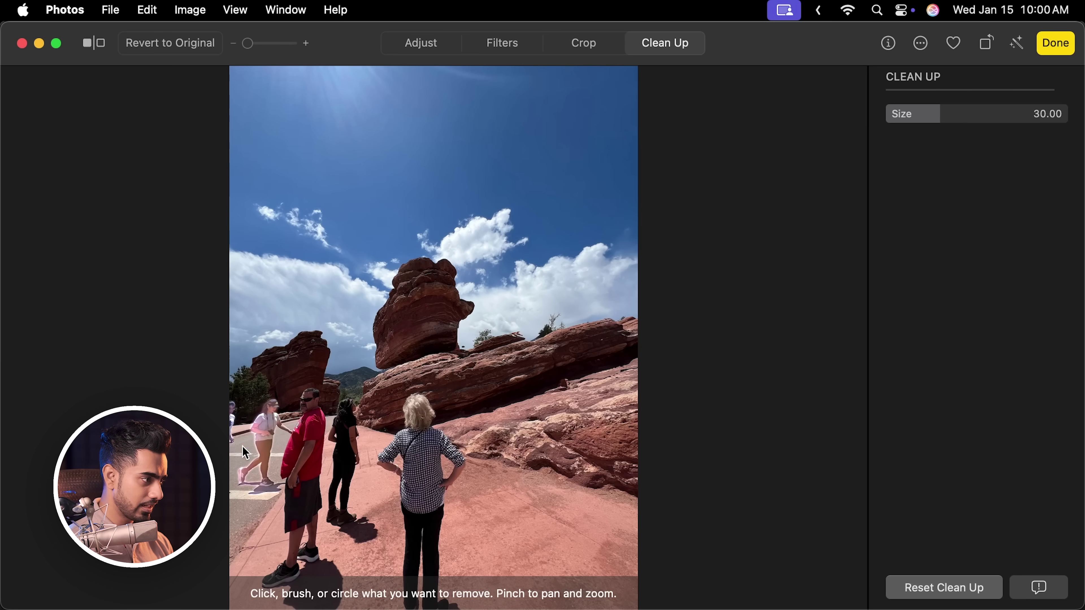
pyautogui.click(231, 415)
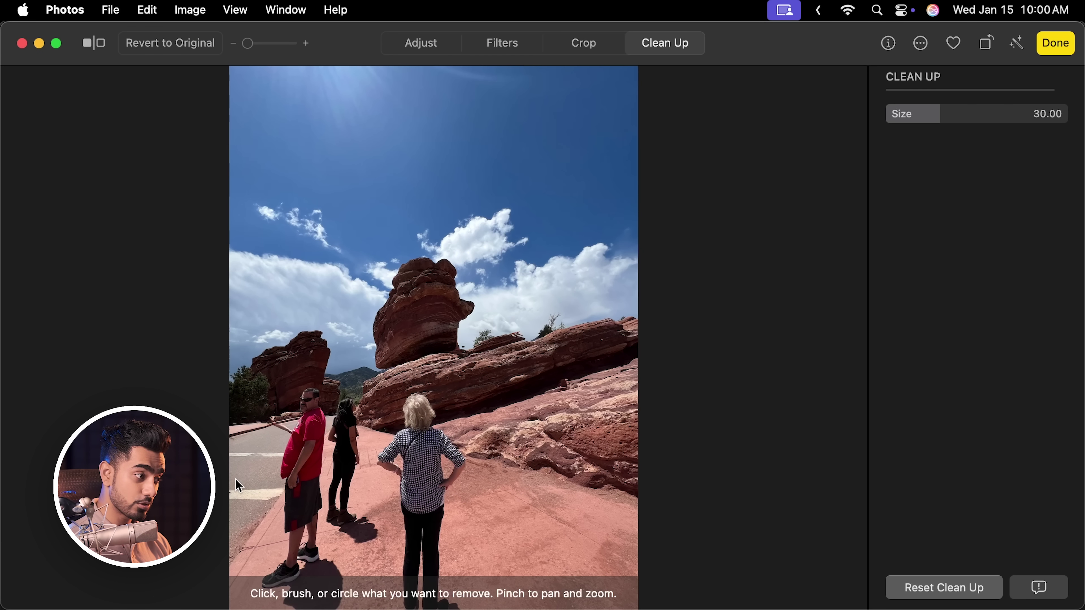
# Clean up the woman in the checkered shirt and her leftover patch, the man in red and the woman in black.
pyautogui.click(419, 398)
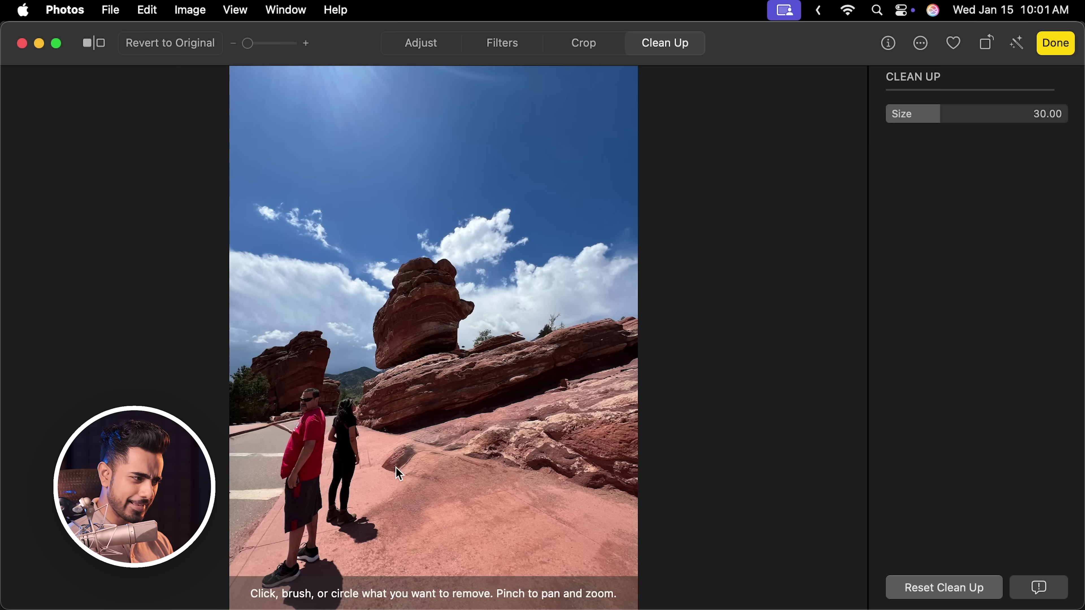
pyautogui.click(402, 452)
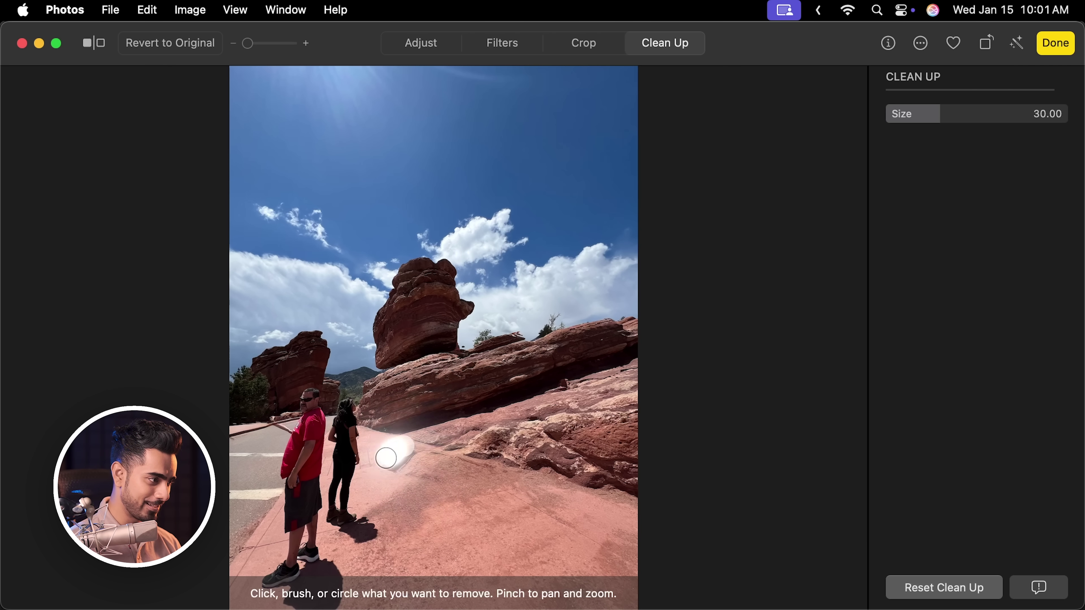
pyautogui.moveTo(314, 386); pyautogui.dragTo(317, 534)
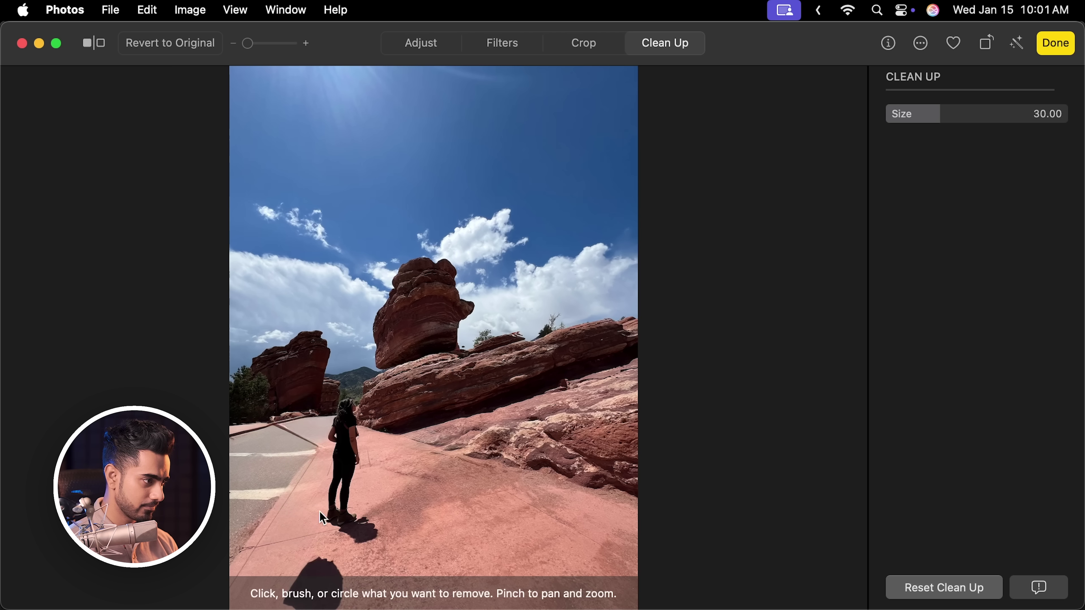
pyautogui.moveTo(347, 399)
pyautogui.mouseDown()
pyautogui.moveTo(334, 555)
pyautogui.moveTo(346, 607)
pyautogui.mouseUp()
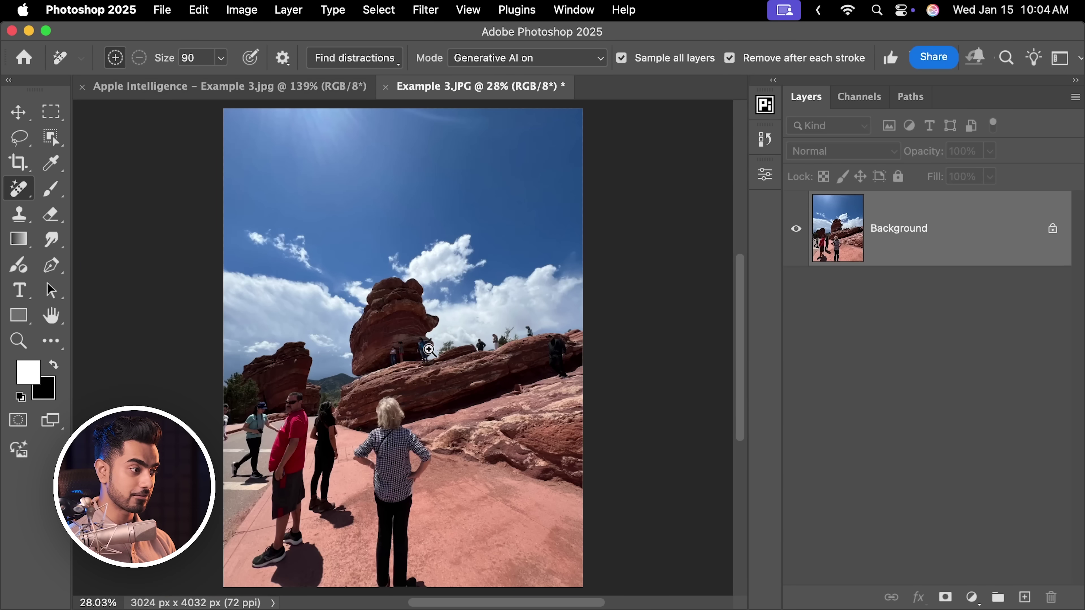
# Switch to Photoshop, detect the people in Example 3.JPG with Find distractions, and set the Remove tool's mode to Generative AI off.
pyautogui.moveTo(428, 349); pyautogui.dragTo(526, 319)
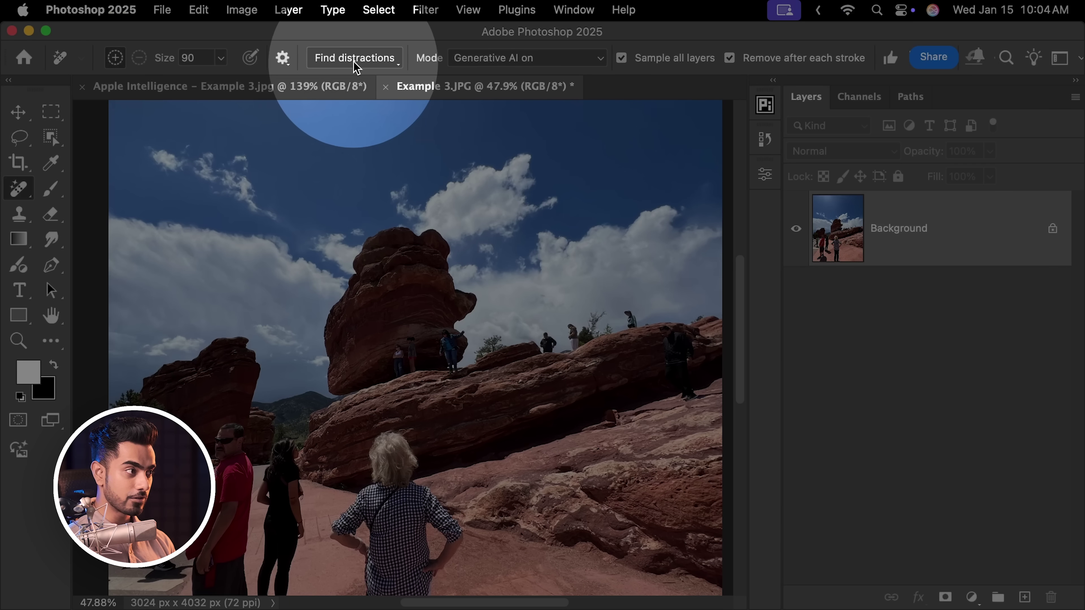
pyautogui.click(354, 59)
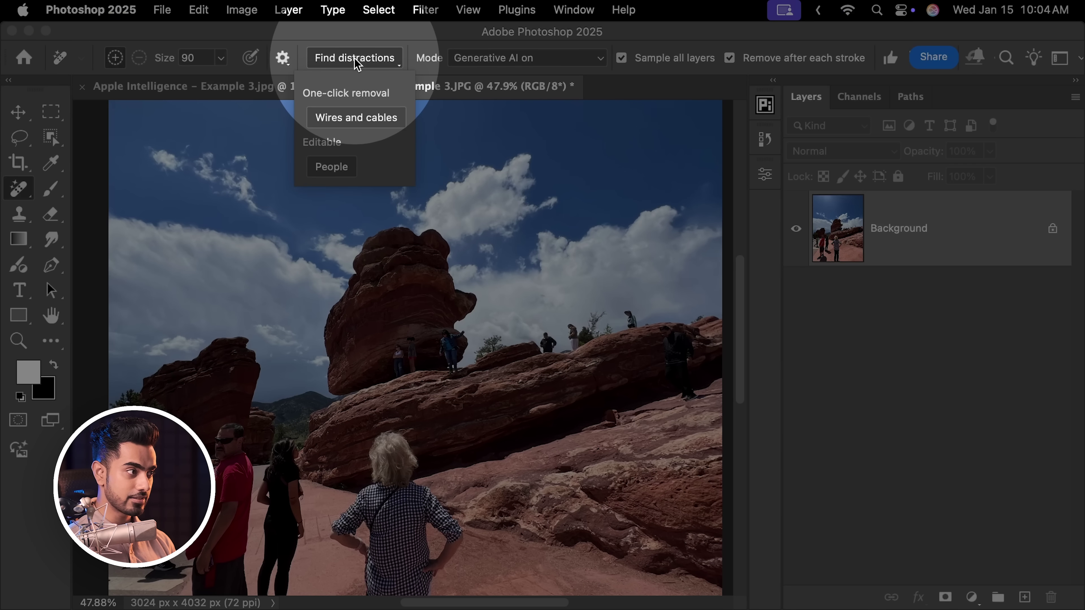
pyautogui.click(335, 169)
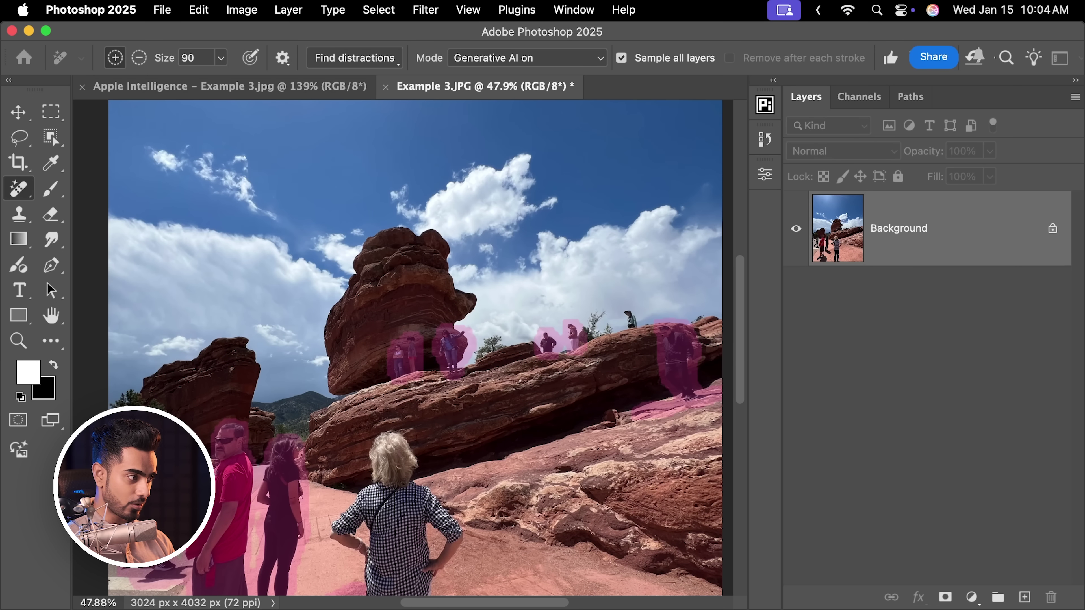
pyautogui.click(491, 57)
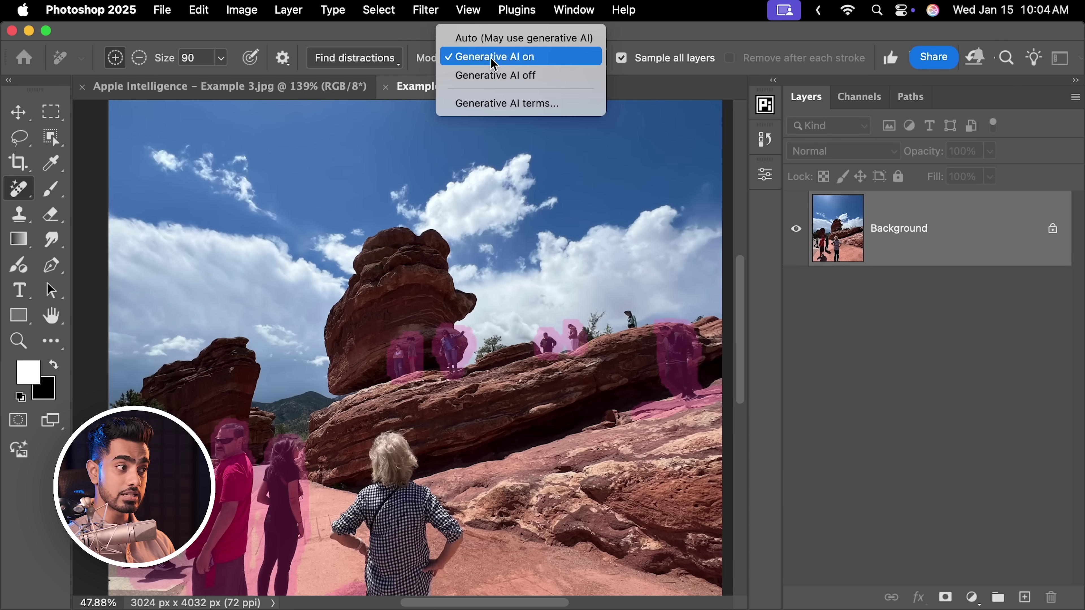
pyautogui.click(516, 83)
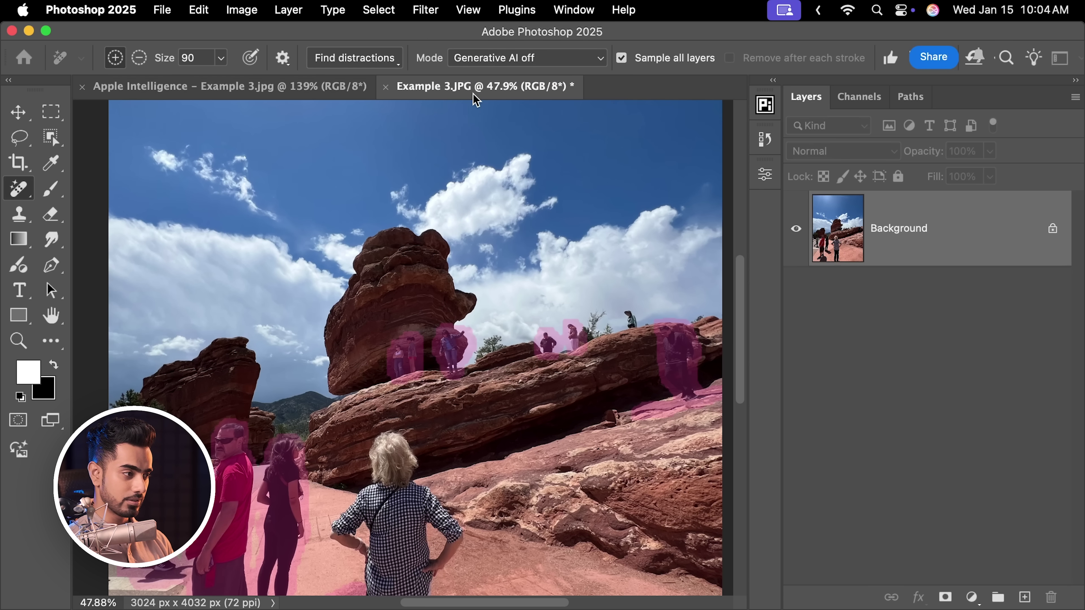
# Try removing all the detected people at once with Generative AI off, and undo the removal.
pyautogui.press('Return')
pyautogui.moveTo(442, 306); pyautogui.dragTo(453, 256)
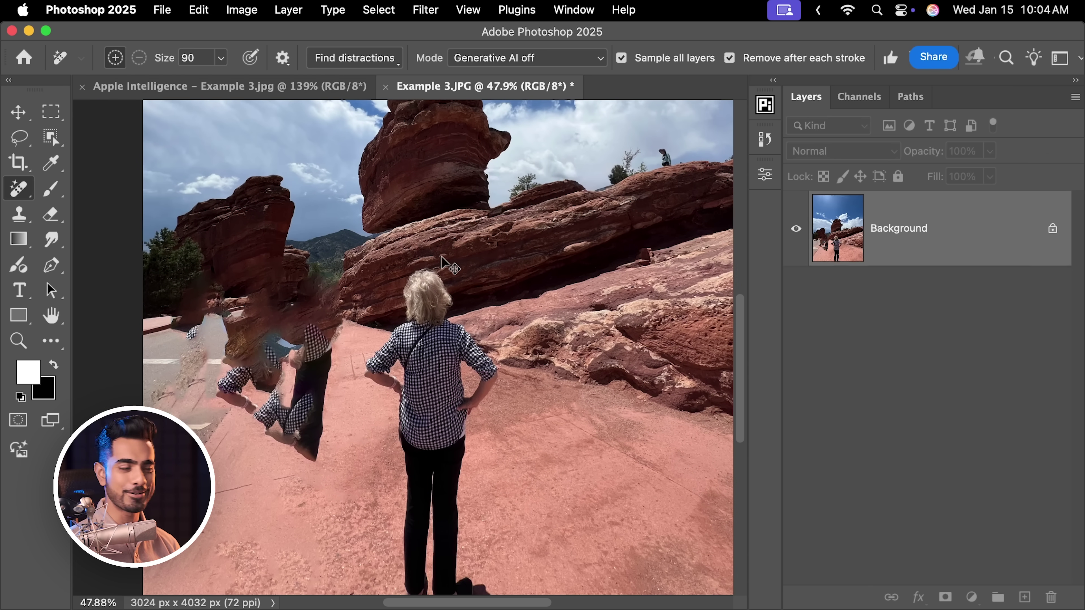
pyautogui.press('super+z')
pyautogui.scroll(3, 553, 188)
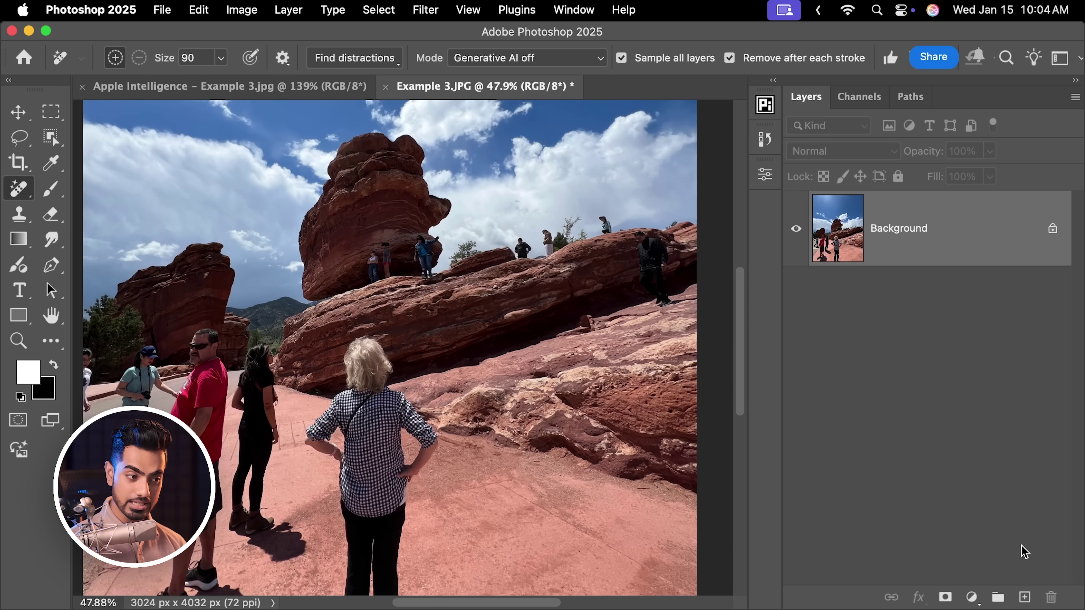
# Add a new layer and circle the person in the teal top on the ridge using a size 10 Remove brush.
pyautogui.click(1024, 598)
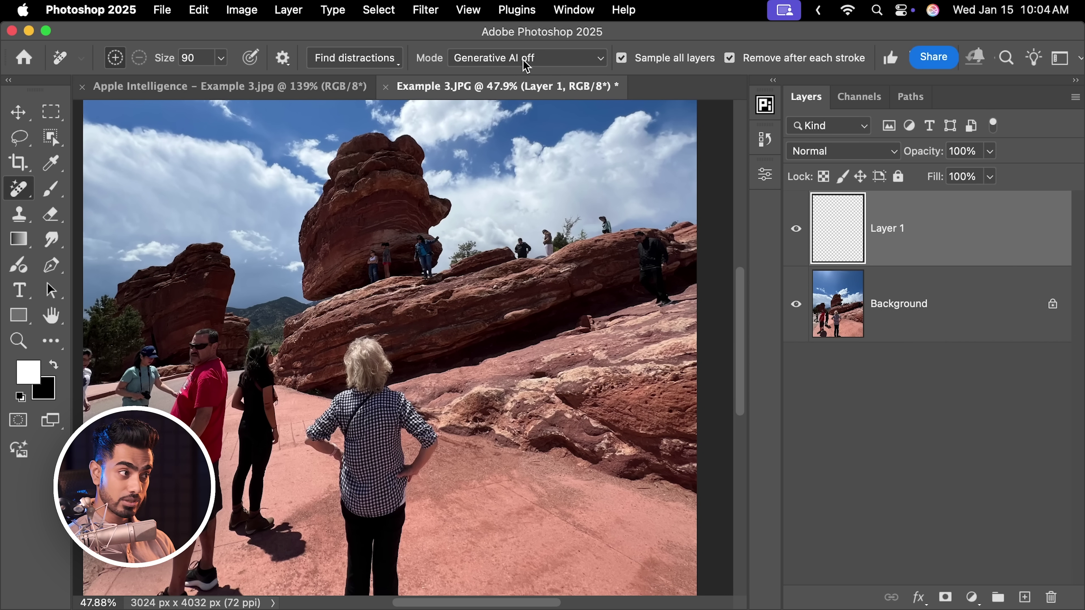
pyautogui.scroll(6, 622, 235)
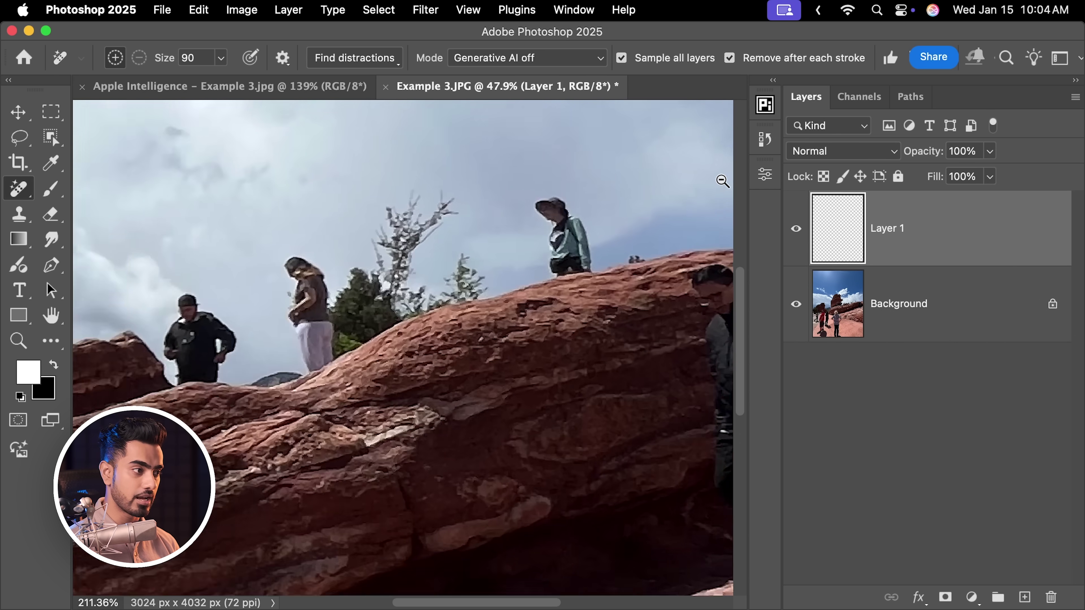
pyautogui.press('[')
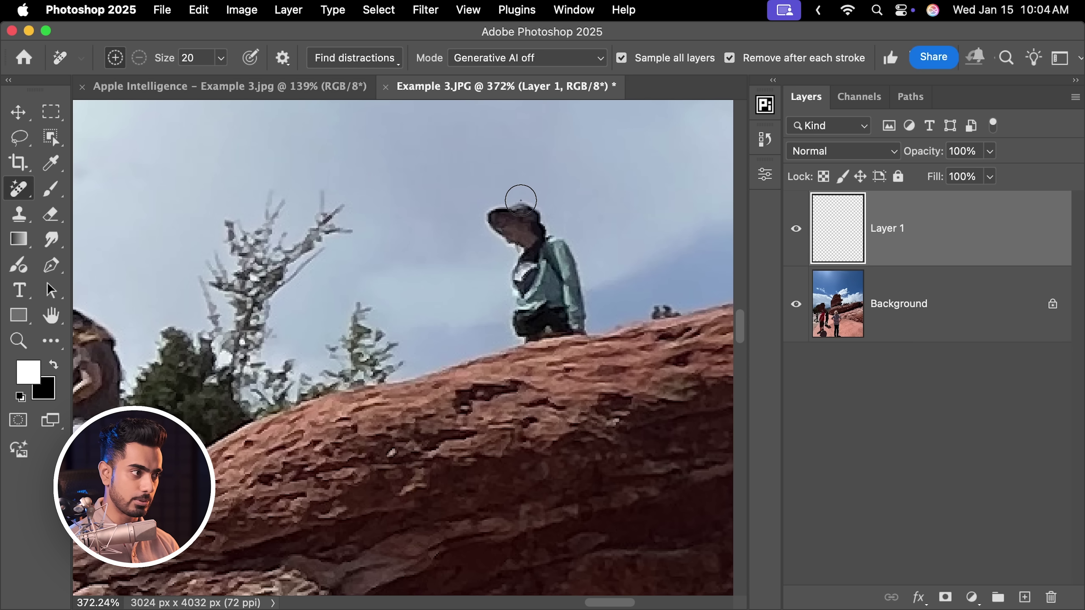
pyautogui.moveTo(479, 216); pyautogui.dragTo(512, 330)
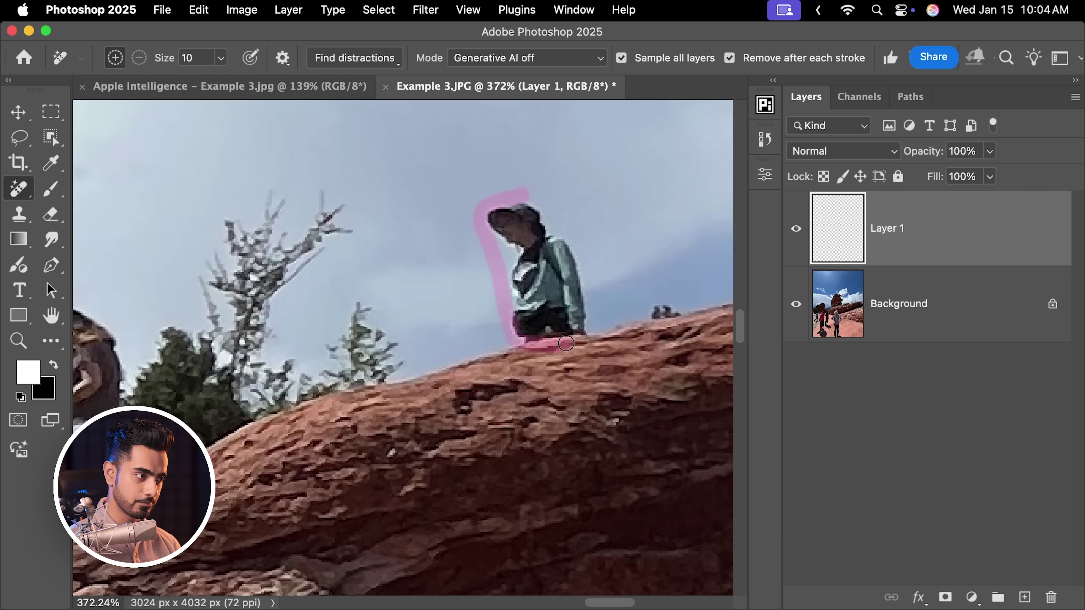
pyautogui.moveTo(549, 208); pyautogui.dragTo(526, 191)
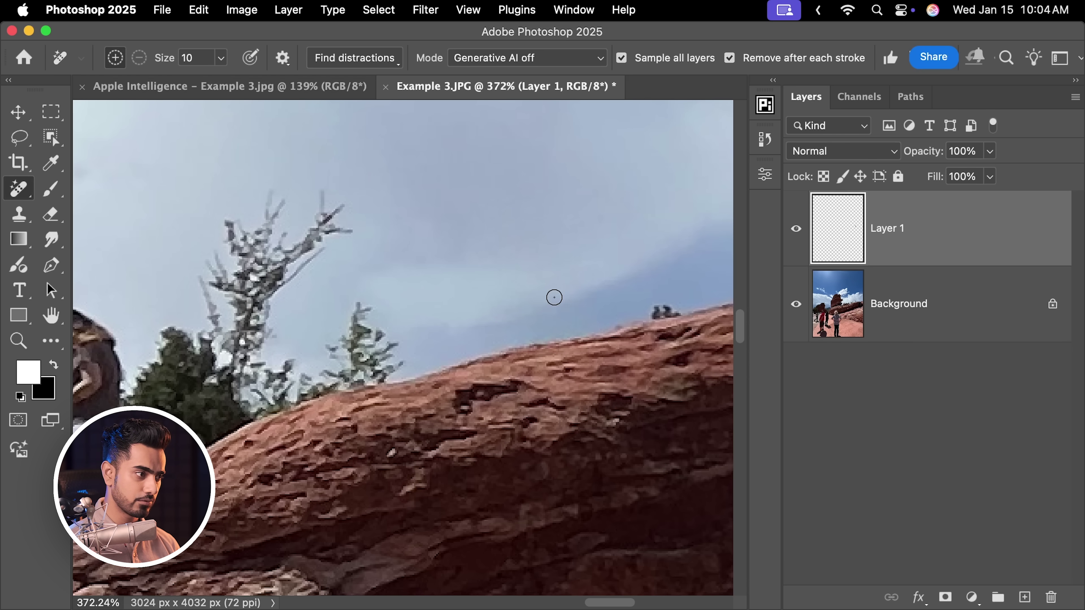
# Remove the woman in the brown top and the man in the black jacket from the ridge with the Remove tool.
pyautogui.scroll(-1, 585, 278)
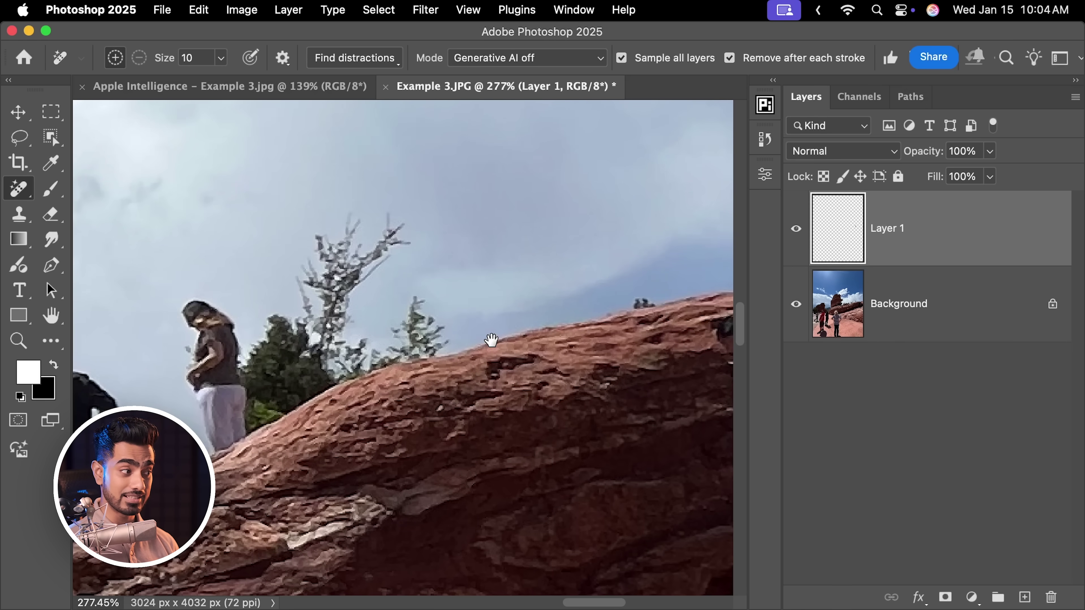
pyautogui.hscroll(-5, 491, 341)
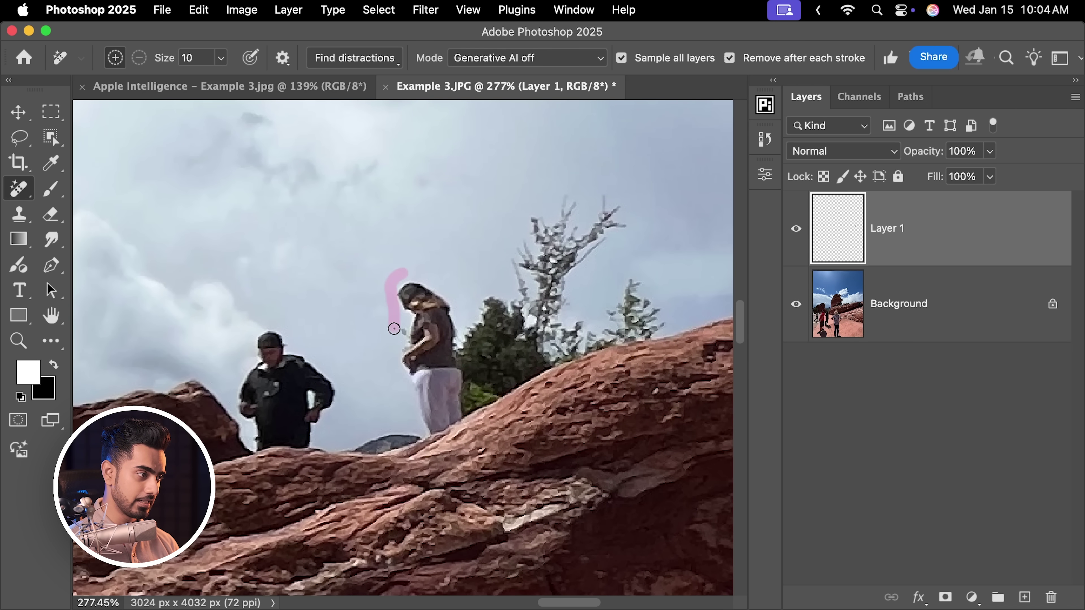
pyautogui.moveTo(463, 354); pyautogui.dragTo(440, 286)
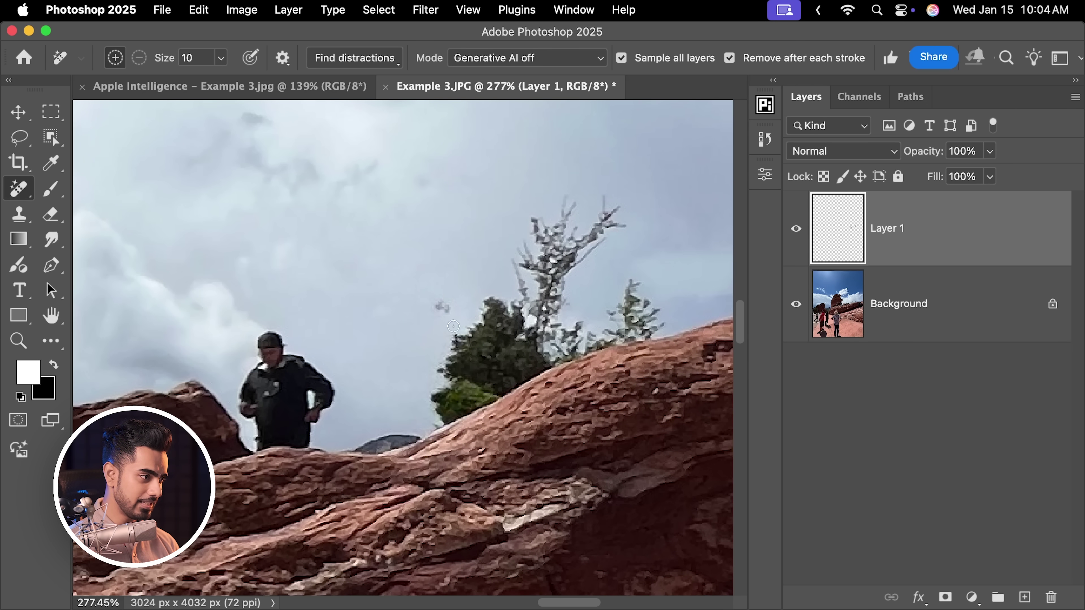
pyautogui.hscroll(-5, 436, 347)
pyautogui.scroll(-3, 435, 347)
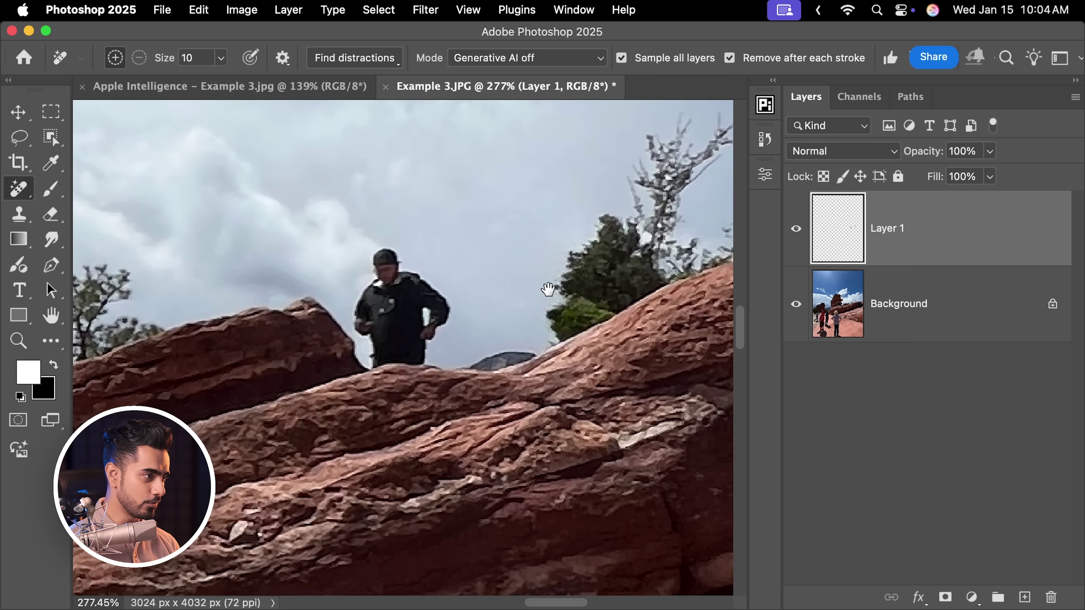
pyautogui.moveTo(370, 233)
pyautogui.mouseDown()
pyautogui.moveTo(347, 299)
pyautogui.moveTo(436, 274)
pyautogui.mouseUp()
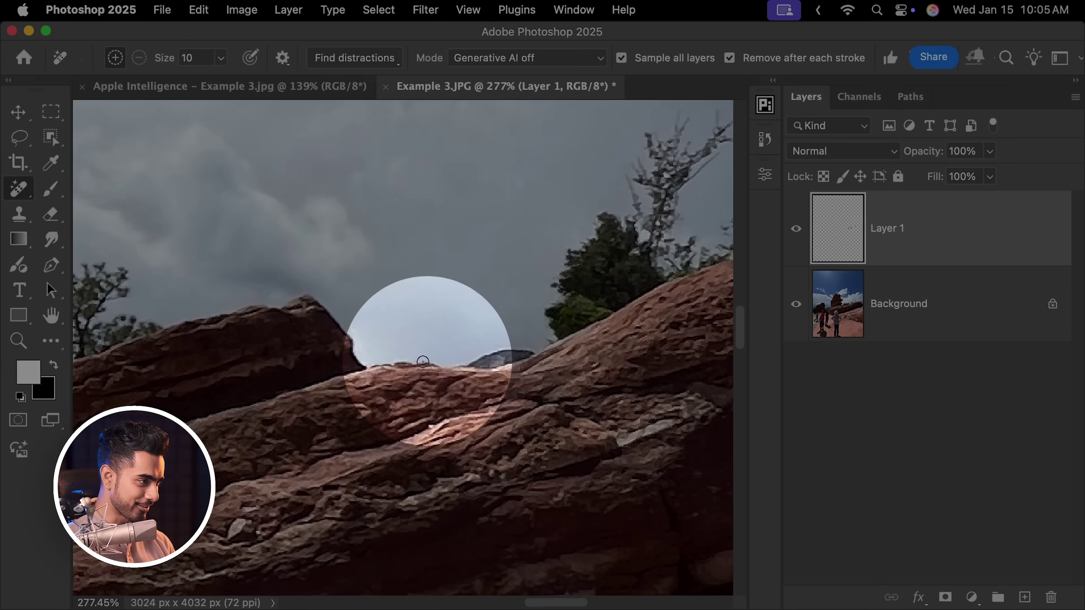
pyautogui.scroll(-5, 403, 312)
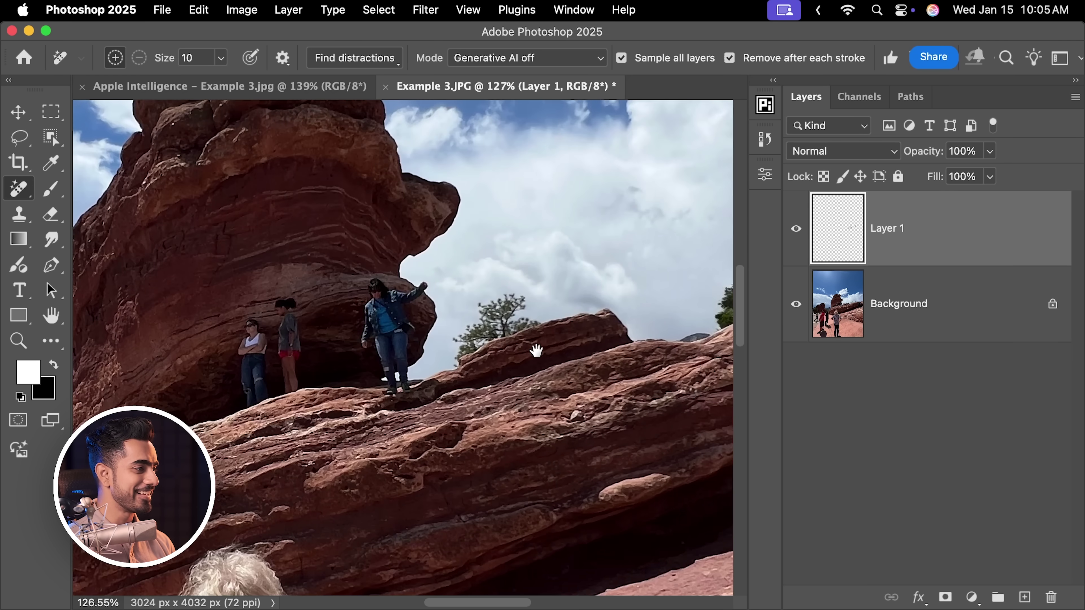
# Remove the person in the denim jacket below the balanced rock, and compare the result with Layer 1 hidden and shown.
pyautogui.scroll(5, 482, 334)
pyautogui.scroll(-1, 482, 334)
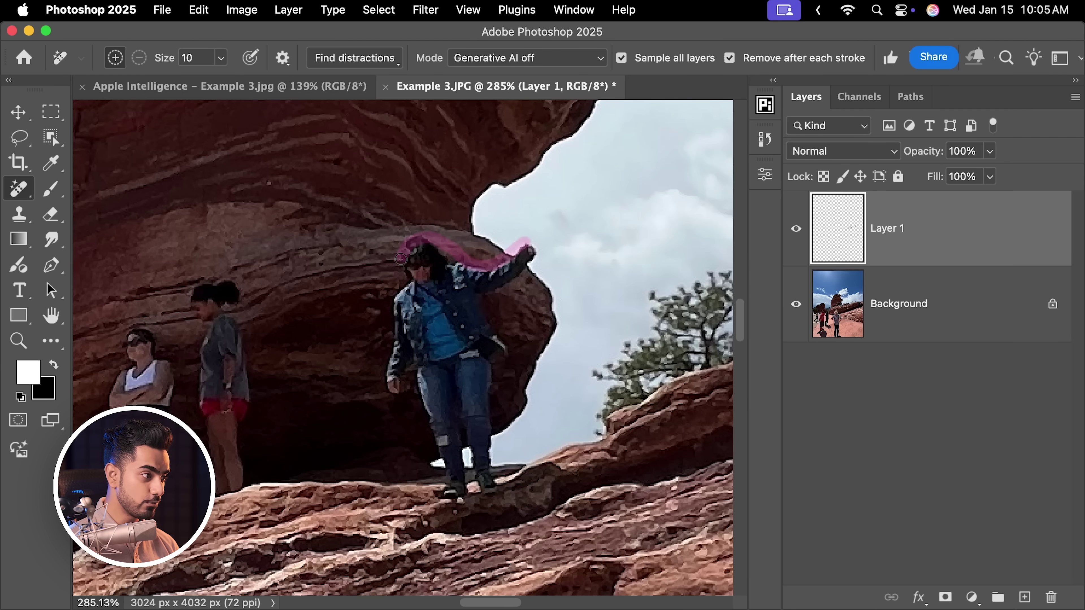
pyautogui.moveTo(390, 340)
pyautogui.mouseDown()
pyautogui.moveTo(387, 390)
pyautogui.moveTo(440, 448)
pyautogui.mouseUp()
pyautogui.moveTo(497, 474)
pyautogui.mouseDown()
pyautogui.moveTo(501, 370)
pyautogui.moveTo(512, 282)
pyautogui.mouseUp()
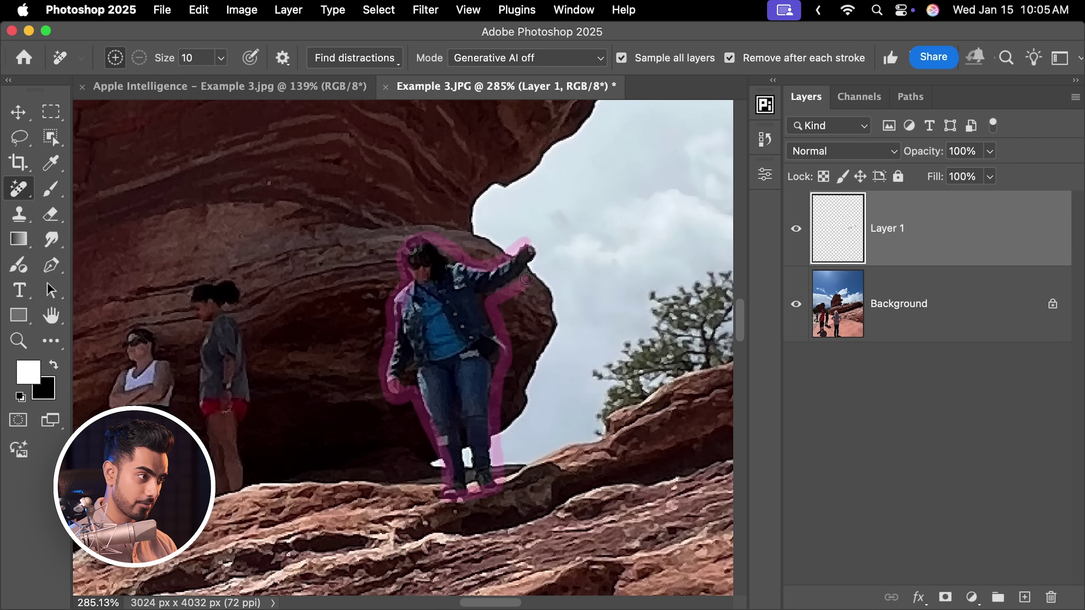
pyautogui.scroll(-1, 534, 406)
pyautogui.scroll(3, 563, 420)
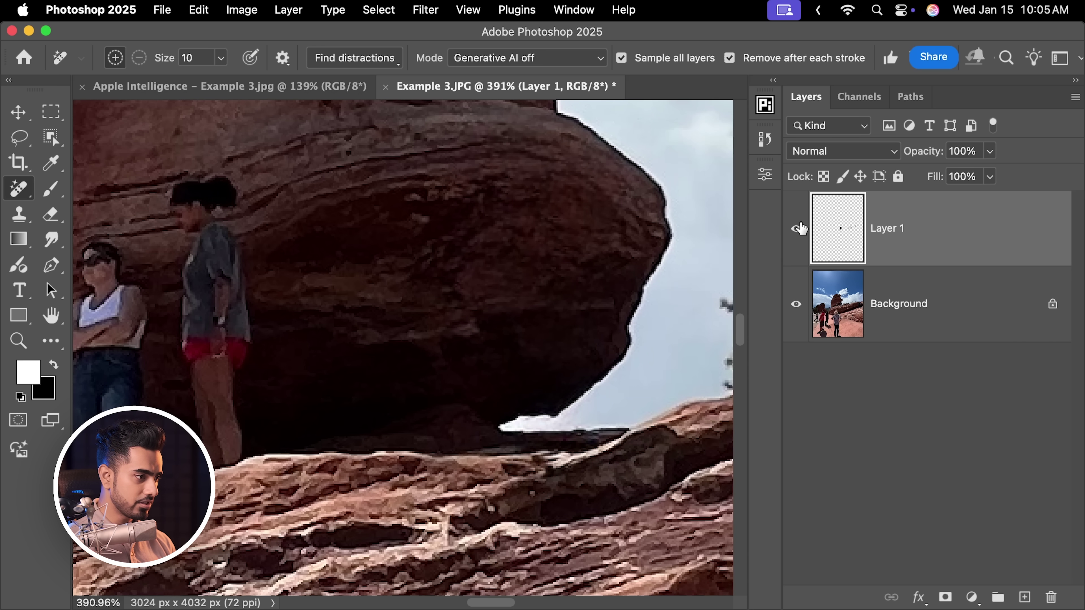
pyautogui.click(797, 229)
pyautogui.click(797, 229)
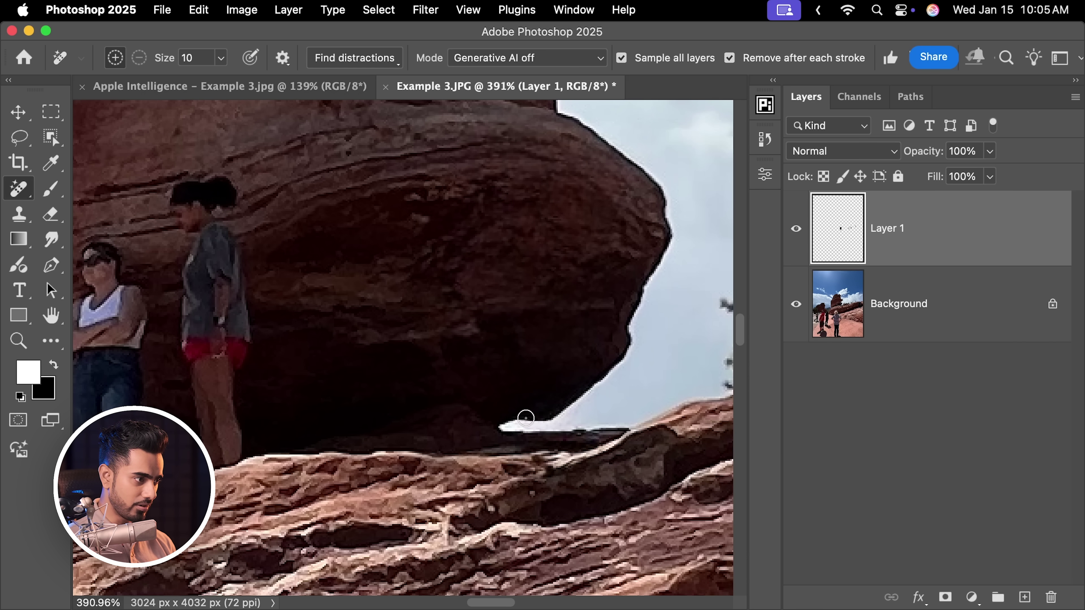
# Touch up the small sky gap under the balanced rock and remove the two women standing in its shadow.
pyautogui.moveTo(508, 421)
pyautogui.mouseDown()
pyautogui.moveTo(495, 429)
pyautogui.moveTo(545, 416)
pyautogui.mouseUp()
pyautogui.scroll(-3, 539, 368)
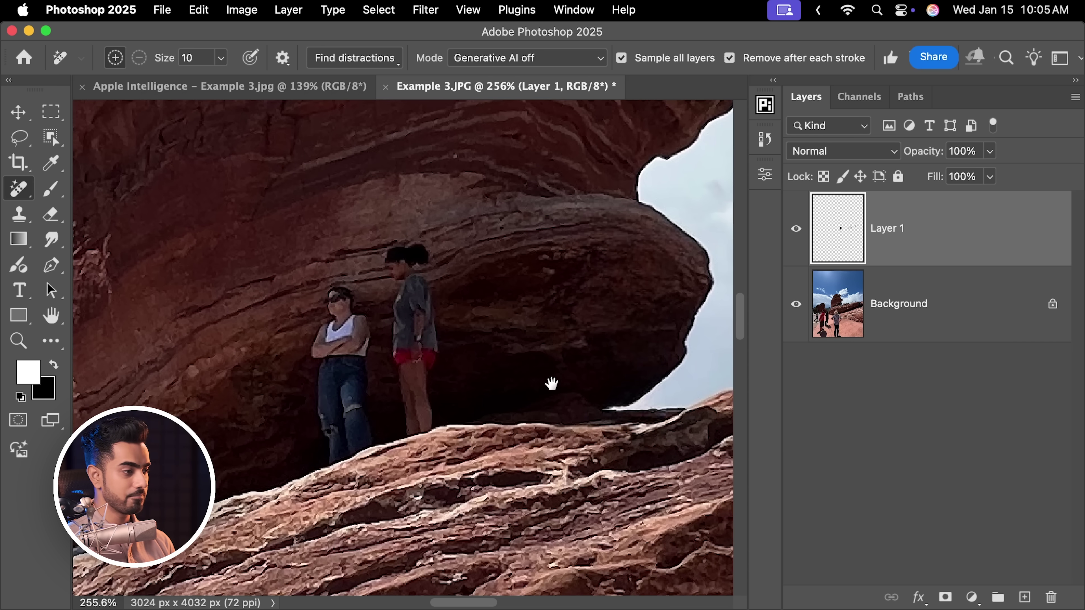
pyautogui.moveTo(392, 300); pyautogui.dragTo(441, 273)
pyautogui.moveTo(365, 343)
pyautogui.mouseDown()
pyautogui.moveTo(415, 452)
pyautogui.moveTo(425, 399)
pyautogui.moveTo(409, 283)
pyautogui.mouseUp()
pyautogui.moveTo(443, 250)
pyautogui.mouseDown()
pyautogui.moveTo(449, 398)
pyautogui.moveTo(482, 434)
pyautogui.moveTo(486, 250)
pyautogui.mouseUp()
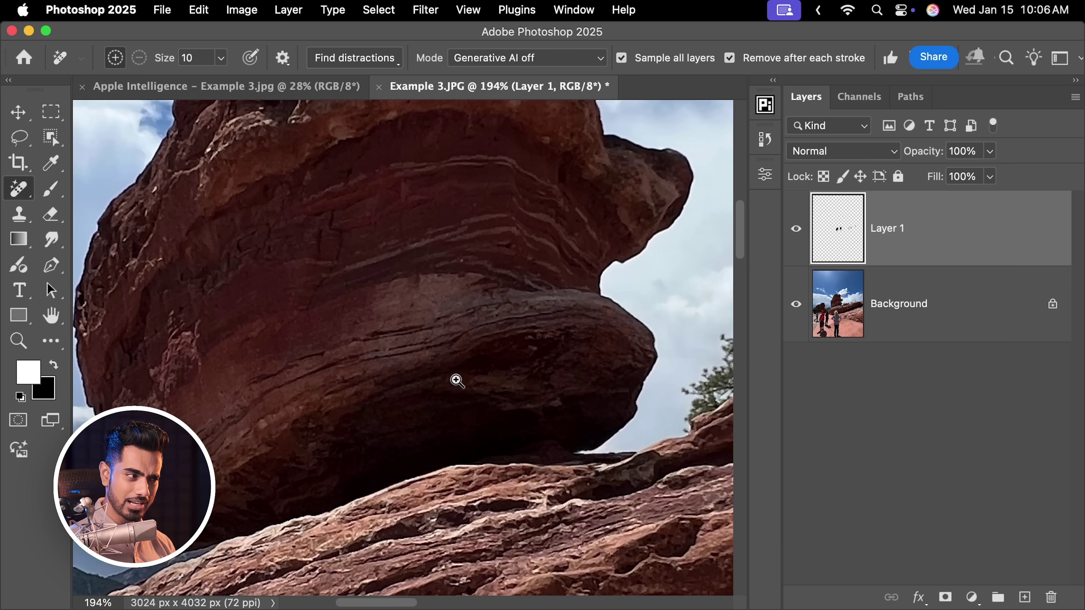
pyautogui.scroll(3, 477, 370)
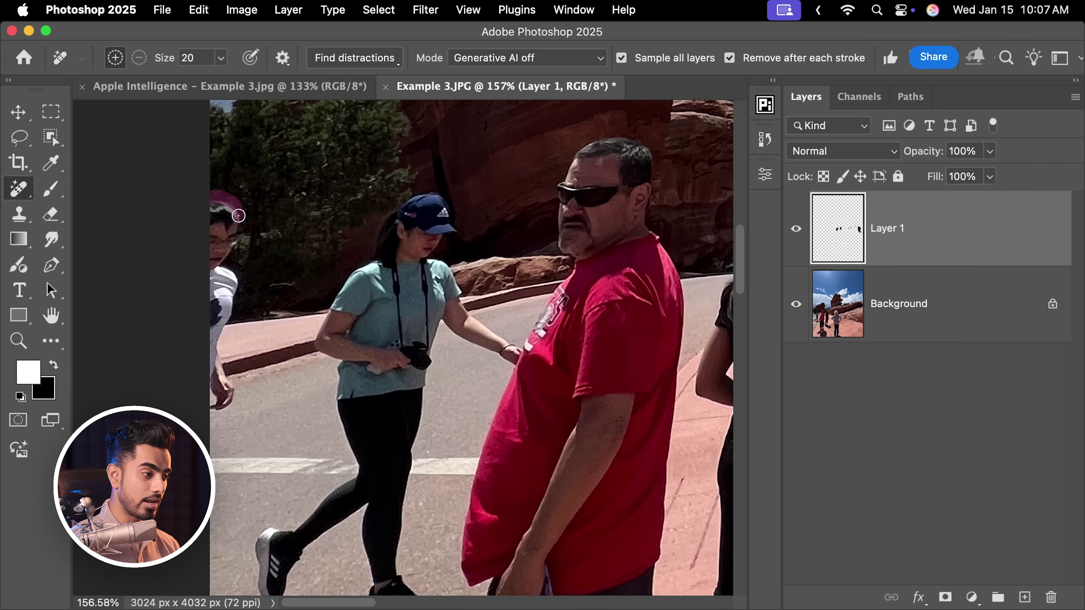
# Remove the person at the photo's left edge and the woman in the teal shirt with a size 20 Remove brush.
pyautogui.moveTo(232, 202); pyautogui.dragTo(205, 208)
pyautogui.moveTo(386, 115)
pyautogui.mouseDown()
pyautogui.moveTo(310, 208)
pyautogui.moveTo(292, 585)
pyautogui.moveTo(424, 558)
pyautogui.moveTo(380, 505)
pyautogui.moveTo(410, 188)
pyautogui.mouseUp()
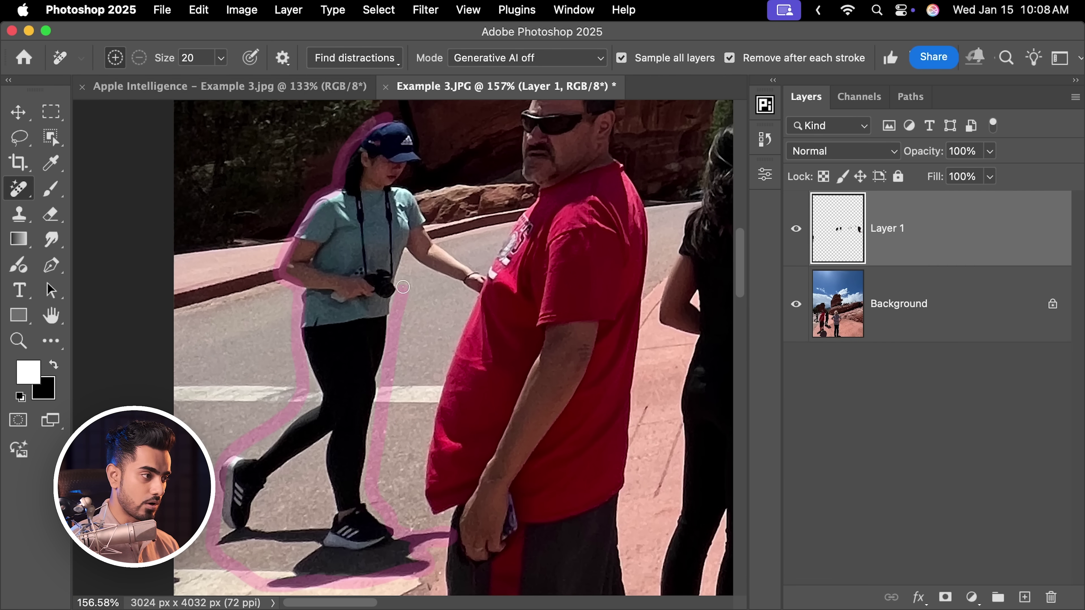
pyautogui.moveTo(410, 231); pyautogui.dragTo(352, 214)
pyautogui.scroll(-3, 427, 299)
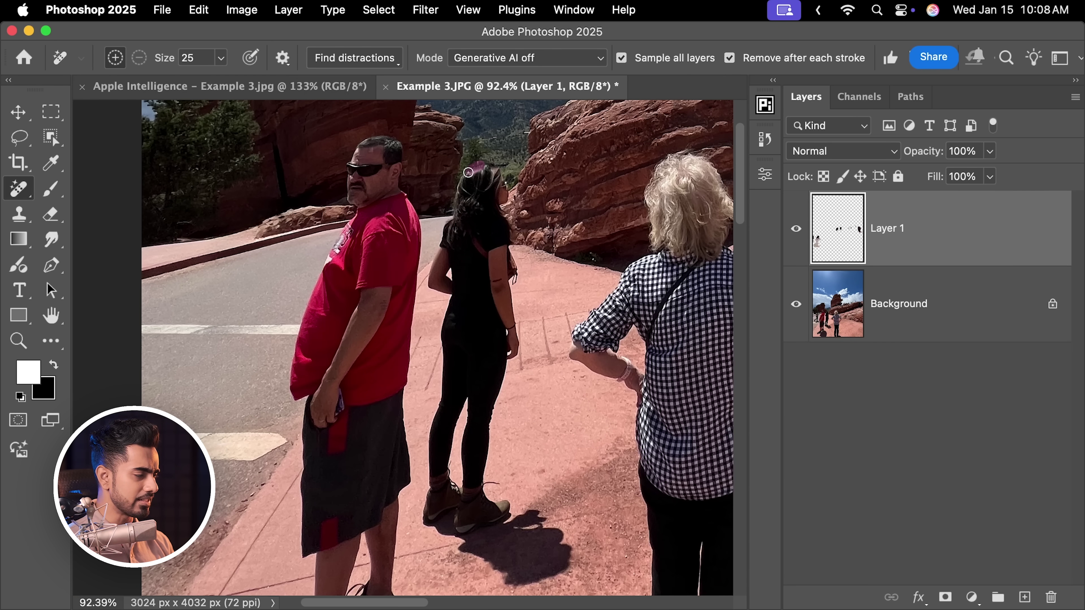
# Remove the woman in black and the gray-haired woman in the checkered shirt with a size 25 Remove brush and Generative AI off.
pyautogui.moveTo(472, 164)
pyautogui.mouseDown()
pyautogui.moveTo(438, 389)
pyautogui.moveTo(435, 539)
pyautogui.moveTo(569, 525)
pyautogui.moveTo(511, 371)
pyautogui.moveTo(509, 171)
pyautogui.mouseUp()
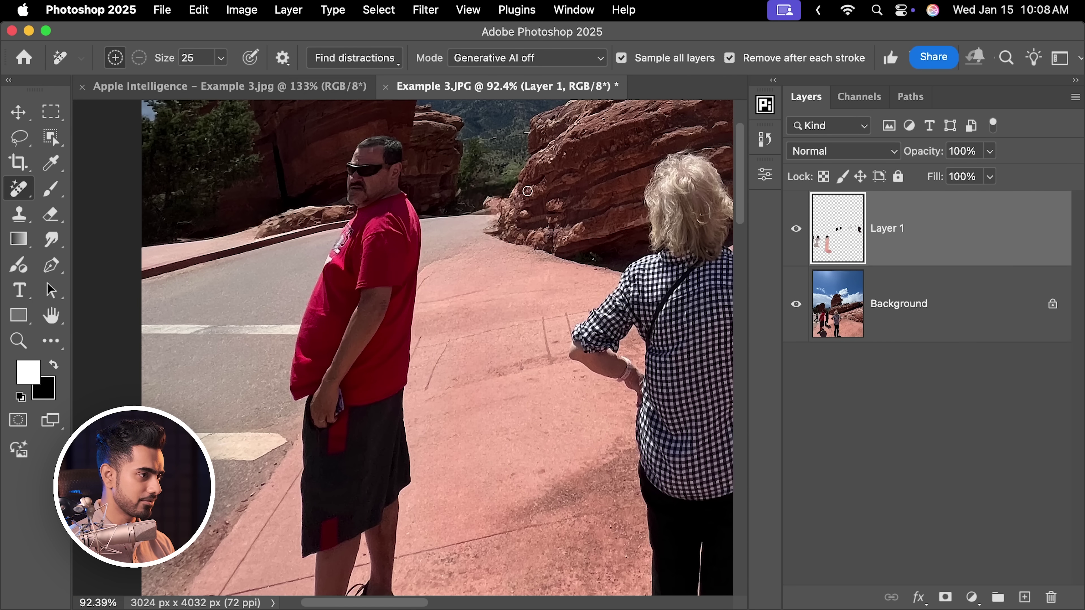
pyautogui.scroll(-3, 489, 184)
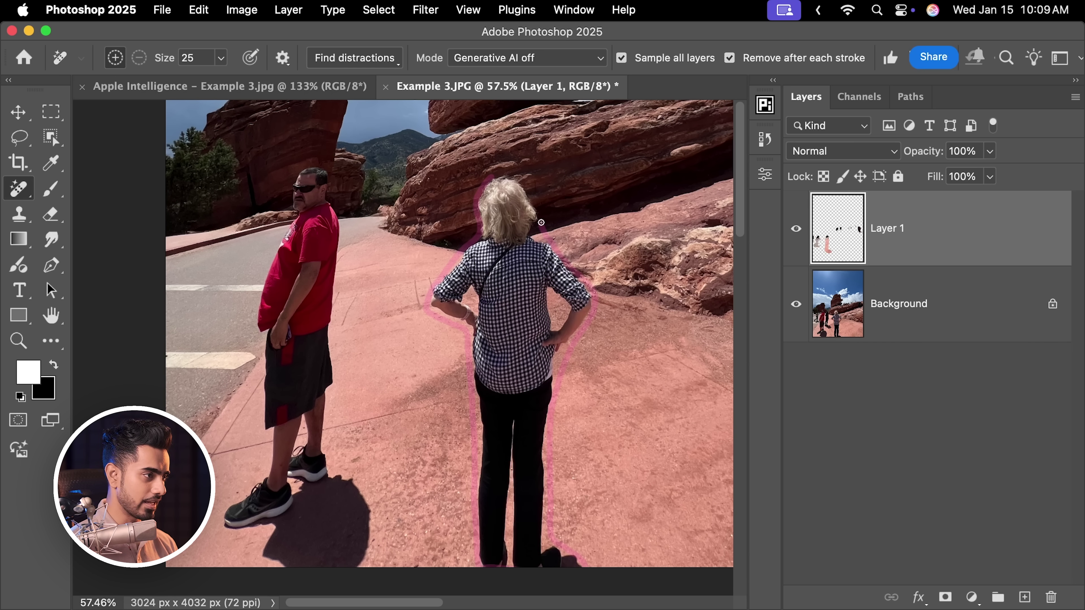
pyautogui.hscroll(3, 508, 346)
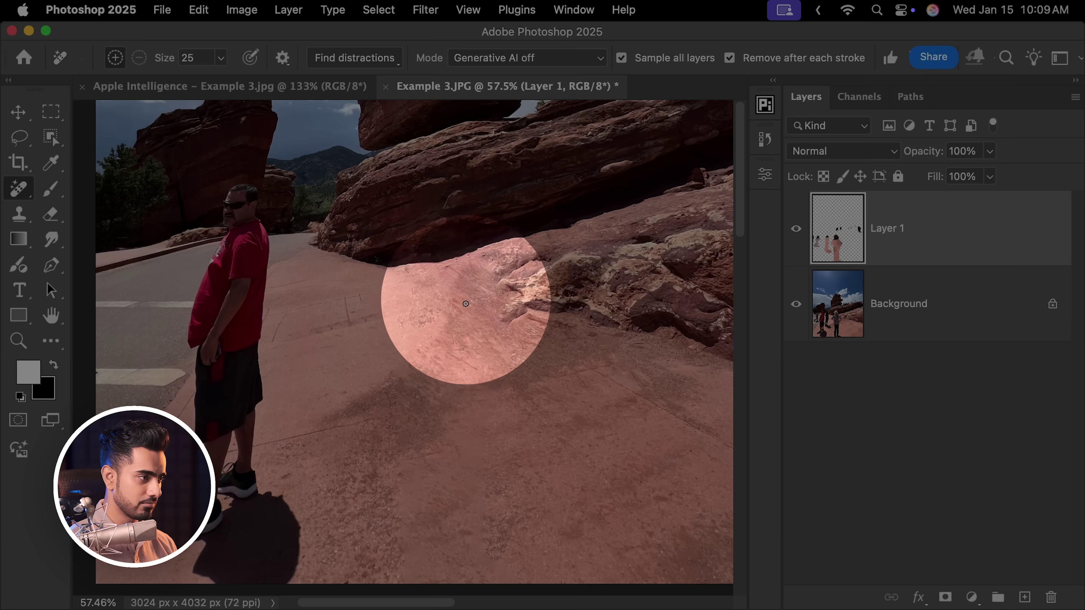
# Remove the man in the red shirt together with his shadow, keeping Generative AI off.
pyautogui.hscroll(-3, 433, 296)
pyautogui.moveTo(327, 170); pyautogui.dragTo(317, 189)
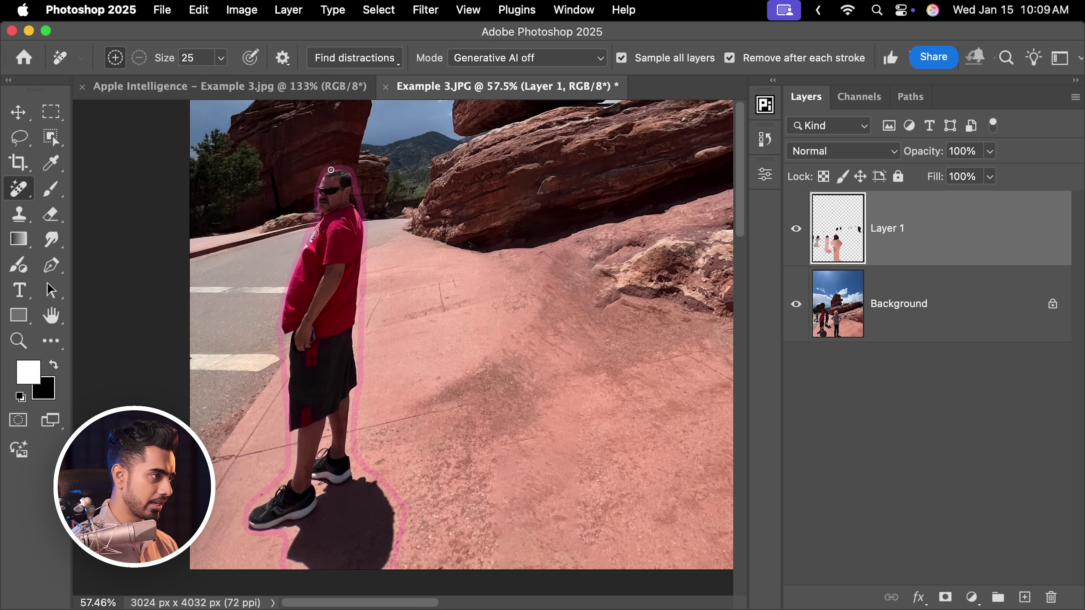
pyautogui.moveTo(332, 170); pyautogui.dragTo(331, 170)
pyautogui.hscroll(3, 654, 328)
pyautogui.scroll(1, 654, 329)
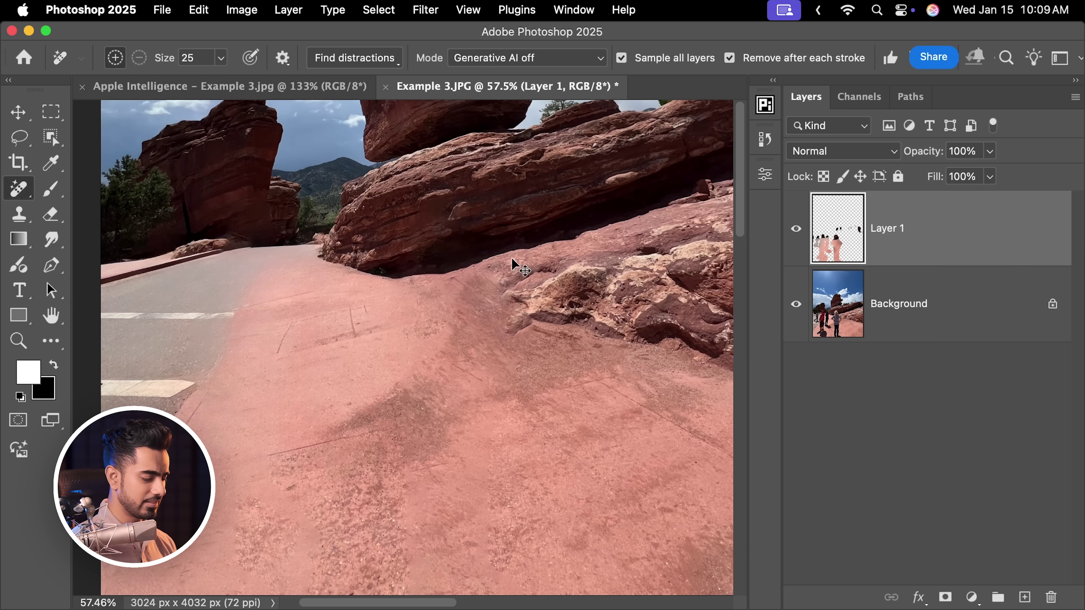
pyautogui.press('super+0')
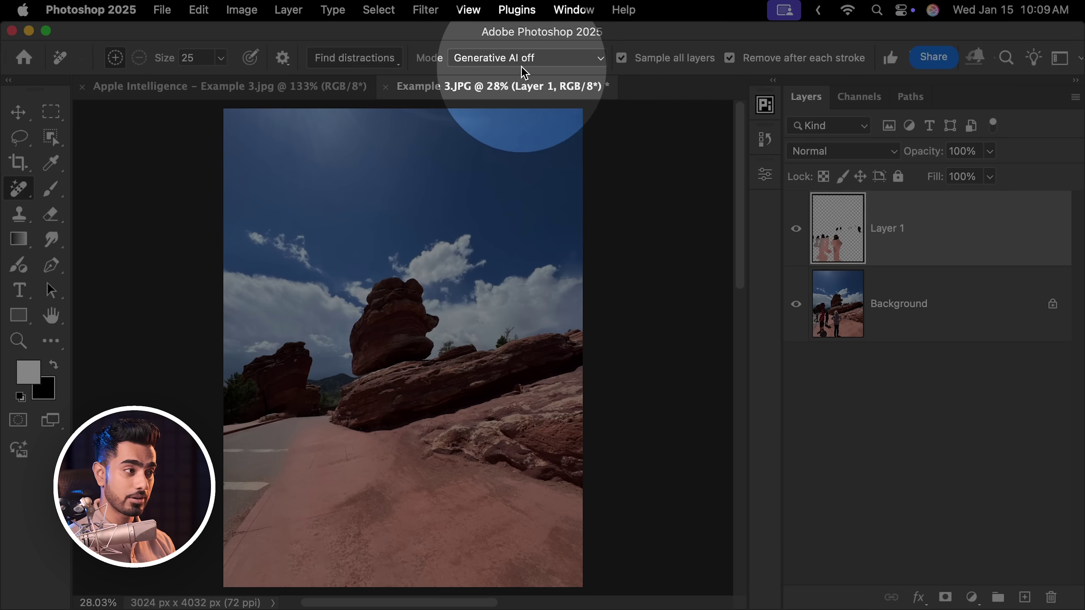
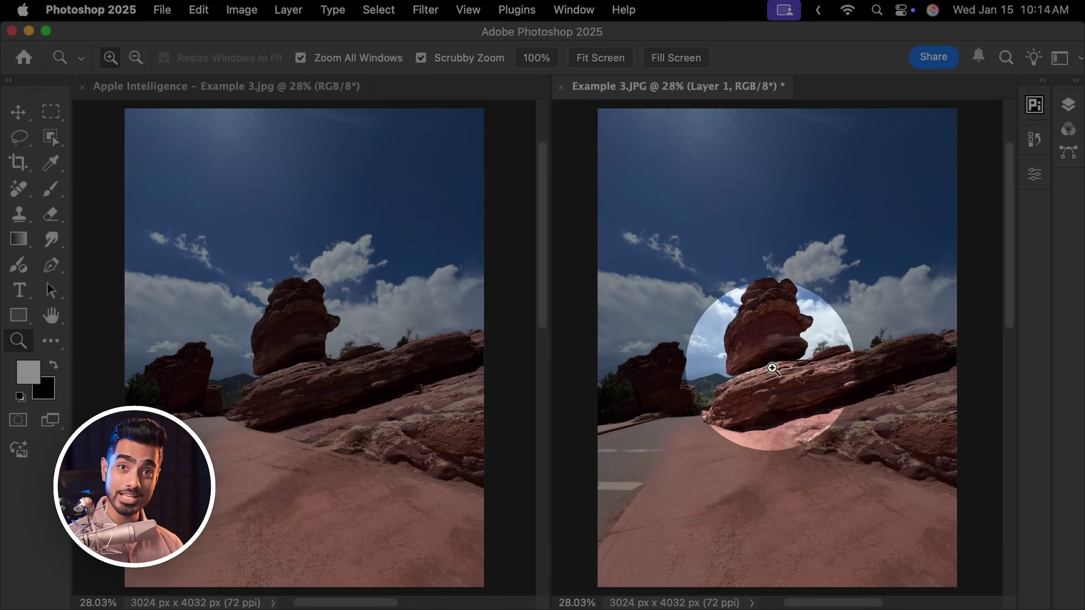
# Compare the balanced rock and the road area side by side in the Apple Intelligence and Photoshop versions.
pyautogui.click(317, 348)
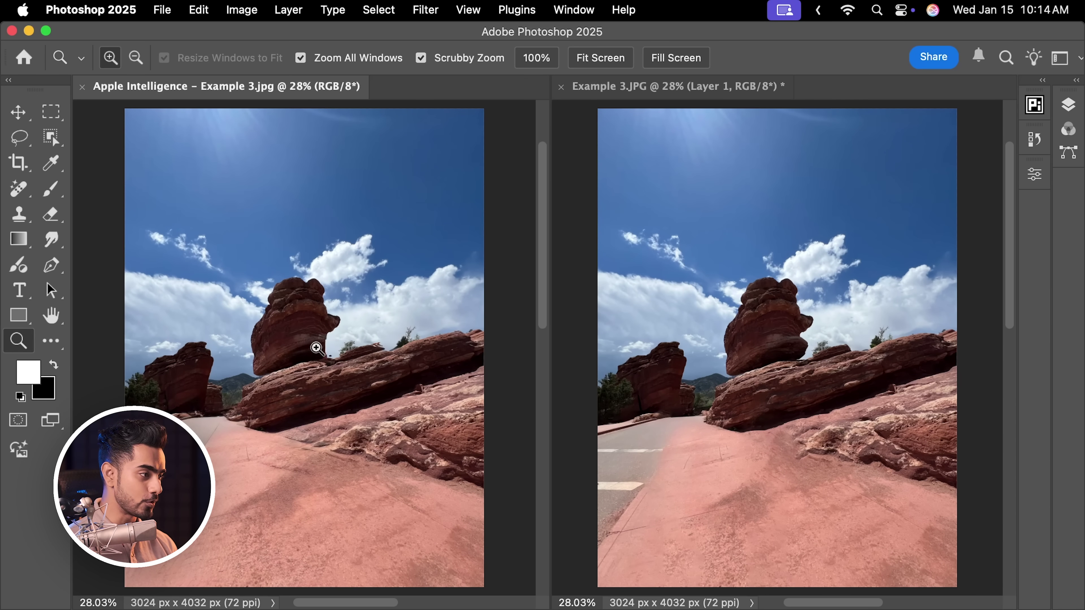
pyautogui.moveTo(316, 348); pyautogui.dragTo(319, 351)
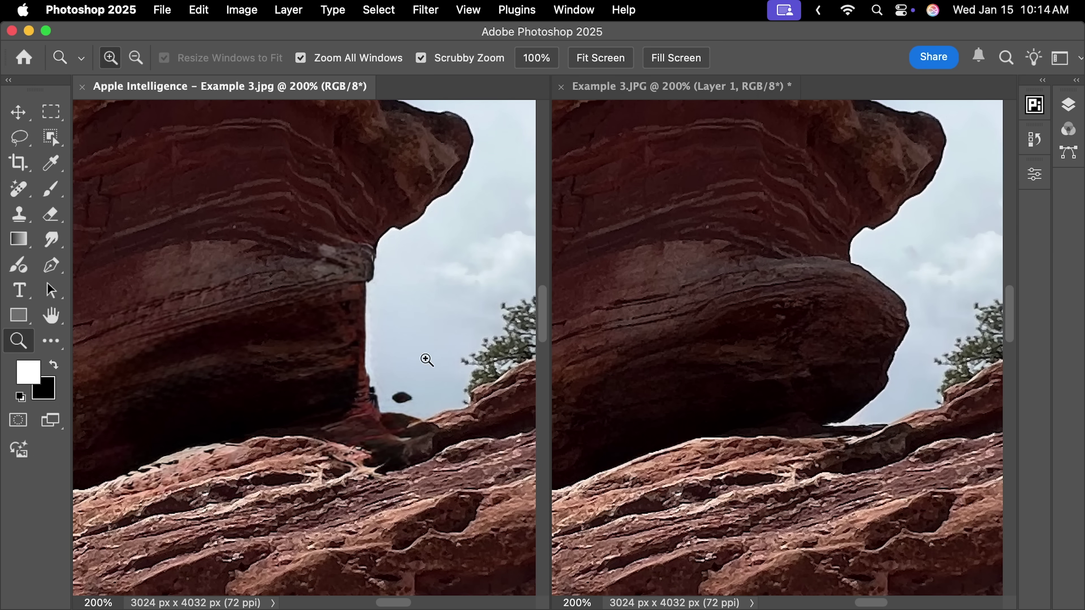
pyautogui.moveTo(225, 376); pyautogui.dragTo(318, 418)
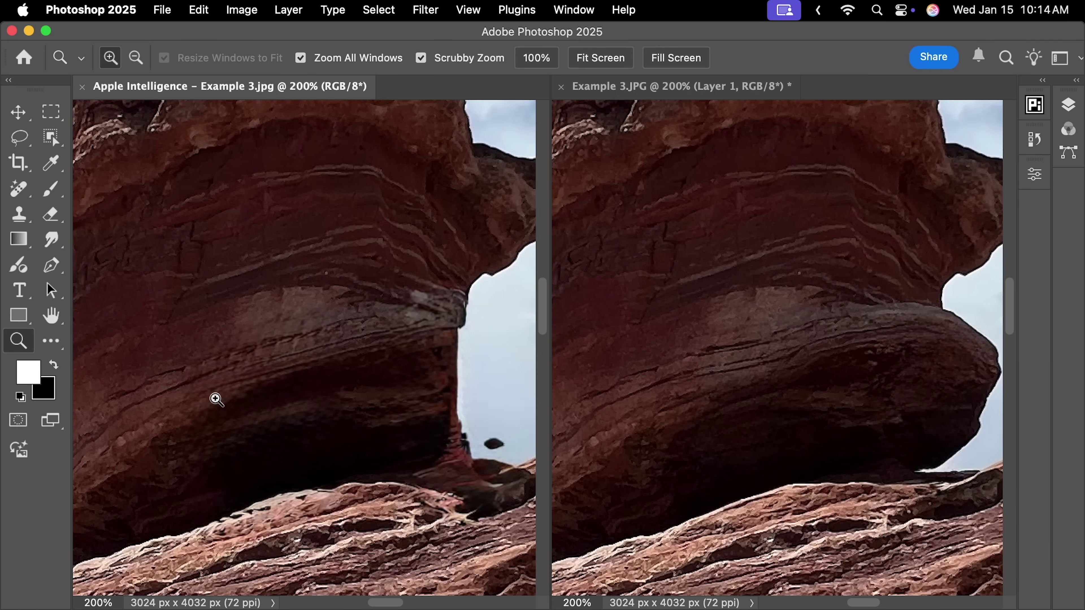
pyautogui.moveTo(448, 448); pyautogui.dragTo(322, 448)
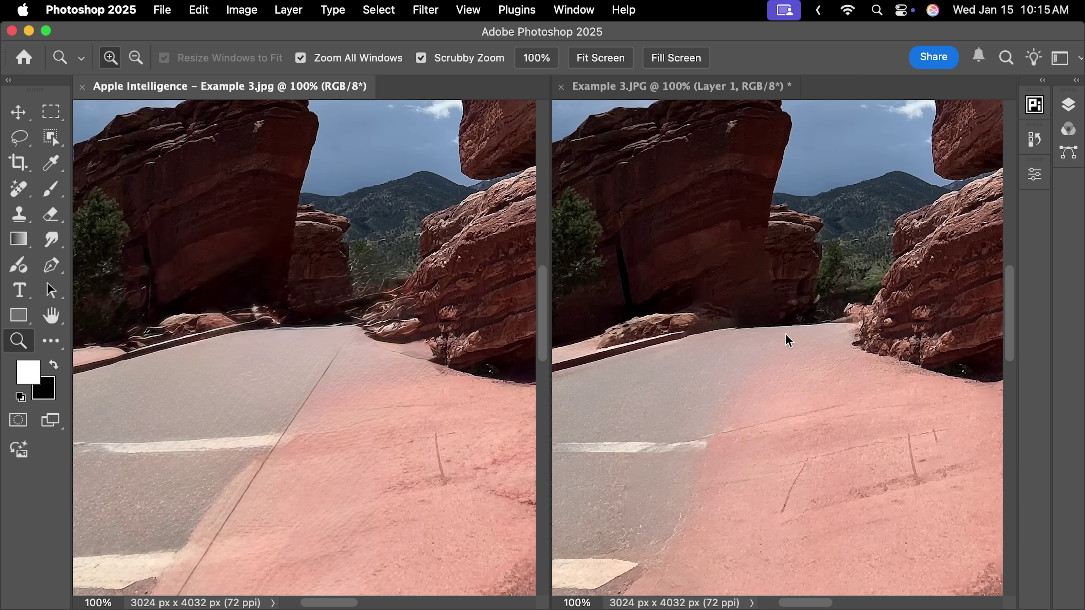
pyautogui.click(819, 431)
pyautogui.moveTo(859, 451); pyautogui.dragTo(732, 373)
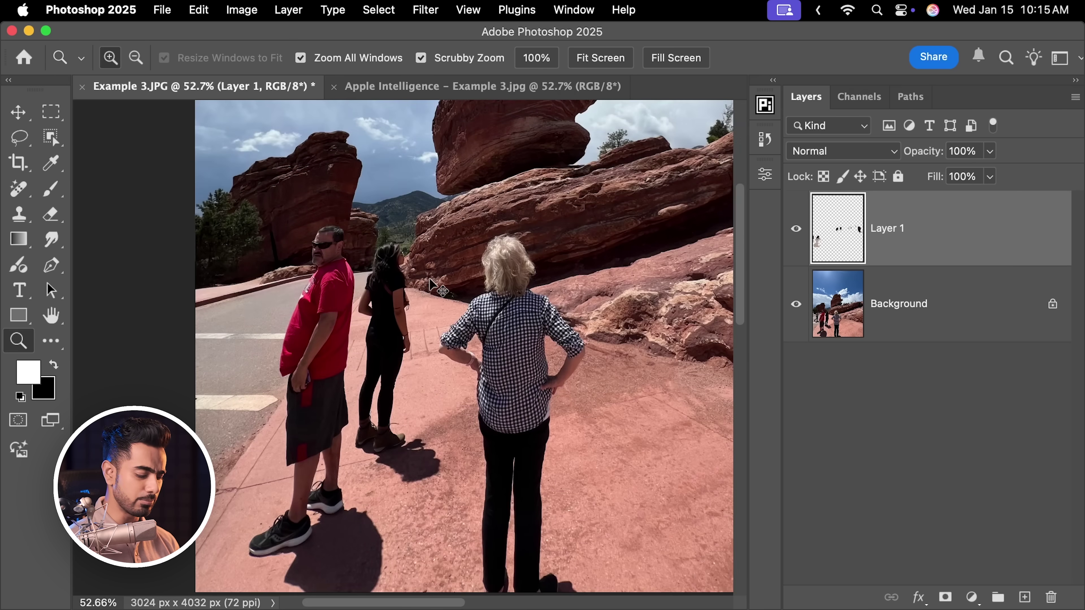
# Set the Remove tool to Generative AI on and remove the man in red, the woman in black and the woman in the checkered shirt.
pyautogui.moveTo(508, 340); pyautogui.dragTo(431, 280)
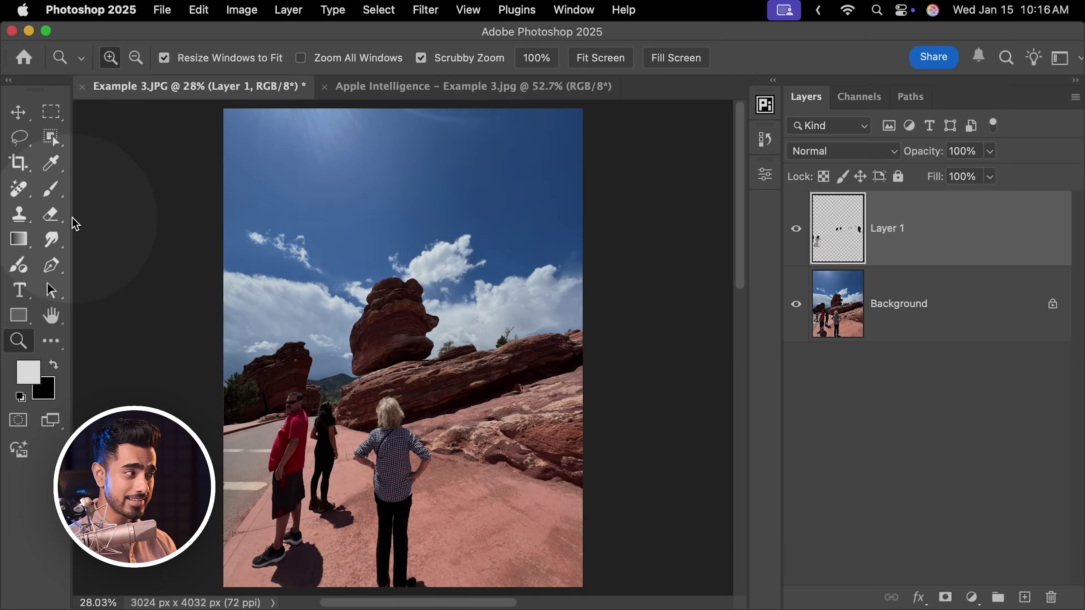
pyautogui.click(18, 188)
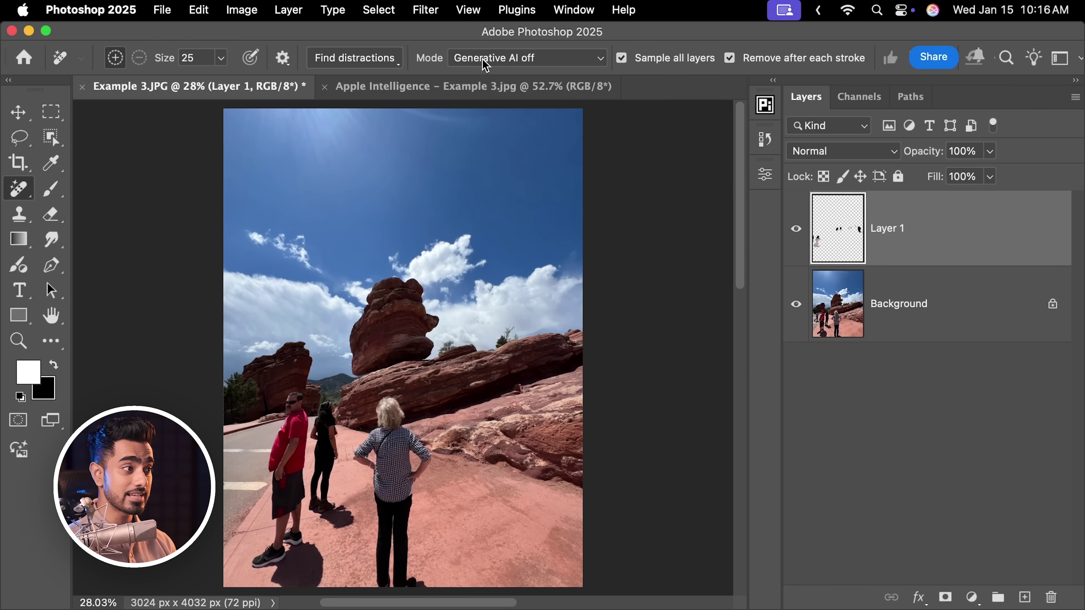
pyautogui.click(496, 58)
pyautogui.click(496, 37)
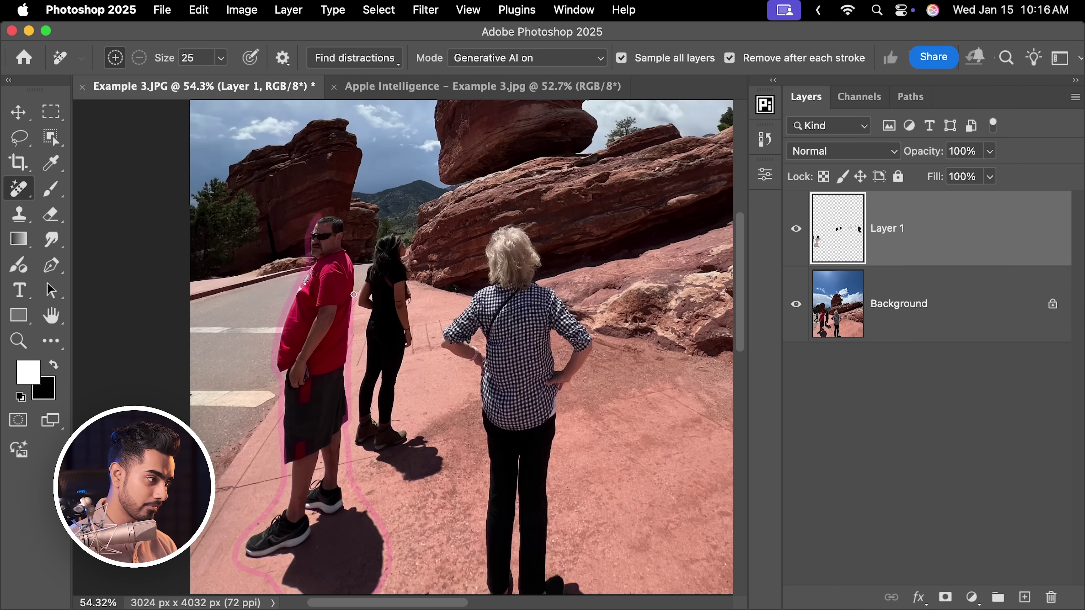
pyautogui.moveTo(380, 234)
pyautogui.mouseDown()
pyautogui.moveTo(362, 342)
pyautogui.moveTo(406, 267)
pyautogui.mouseUp()
pyautogui.moveTo(506, 222); pyautogui.dragTo(507, 236)
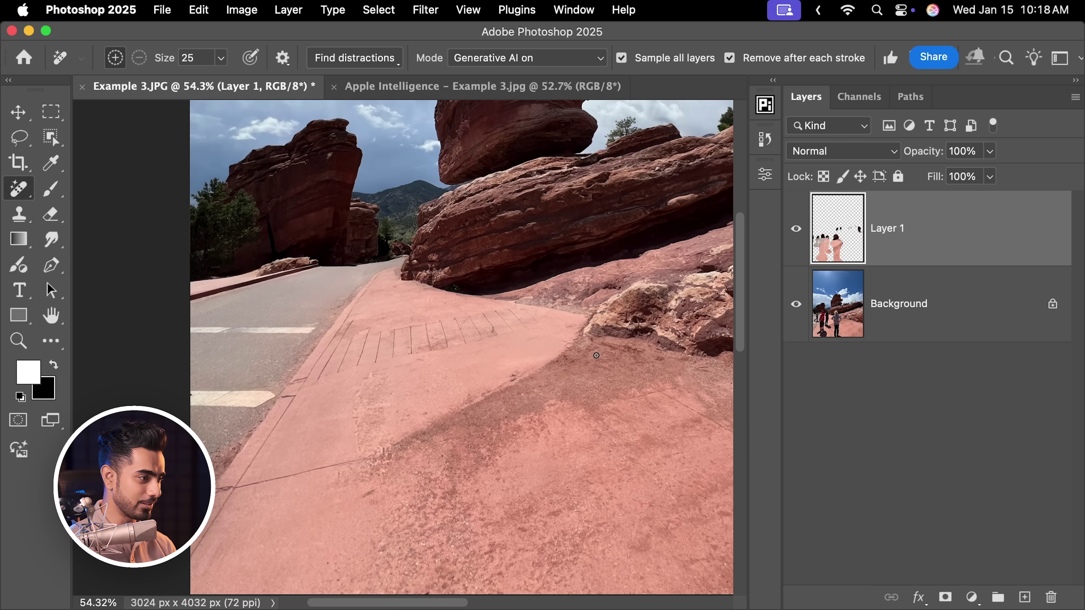
pyautogui.press('super+0')
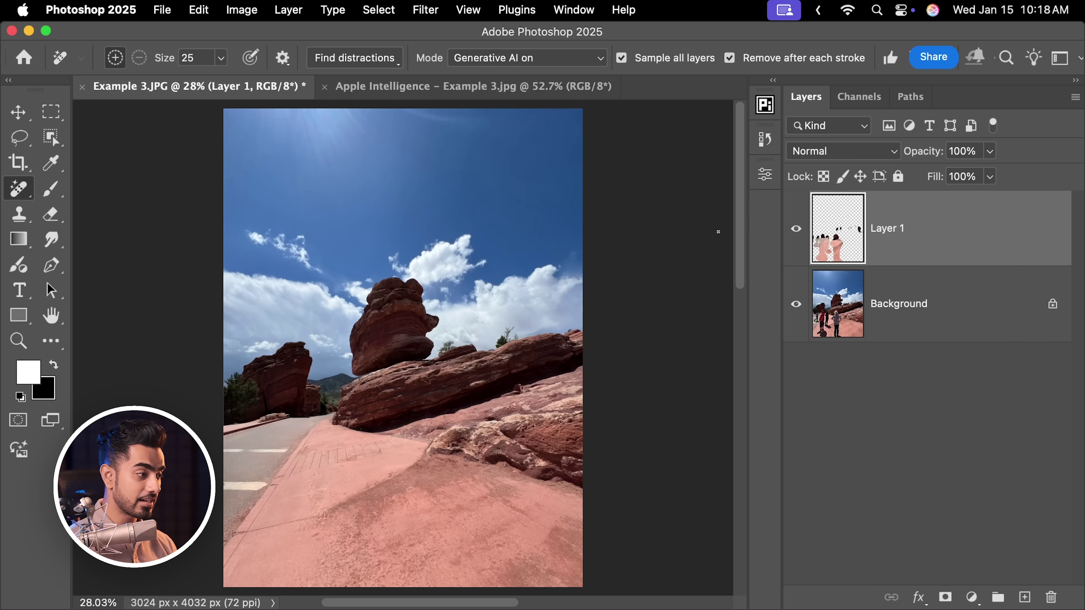
# Compare the original photo with the Generative AI result by hiding and showing Layer 1, including a closer view.
pyautogui.click(797, 231)
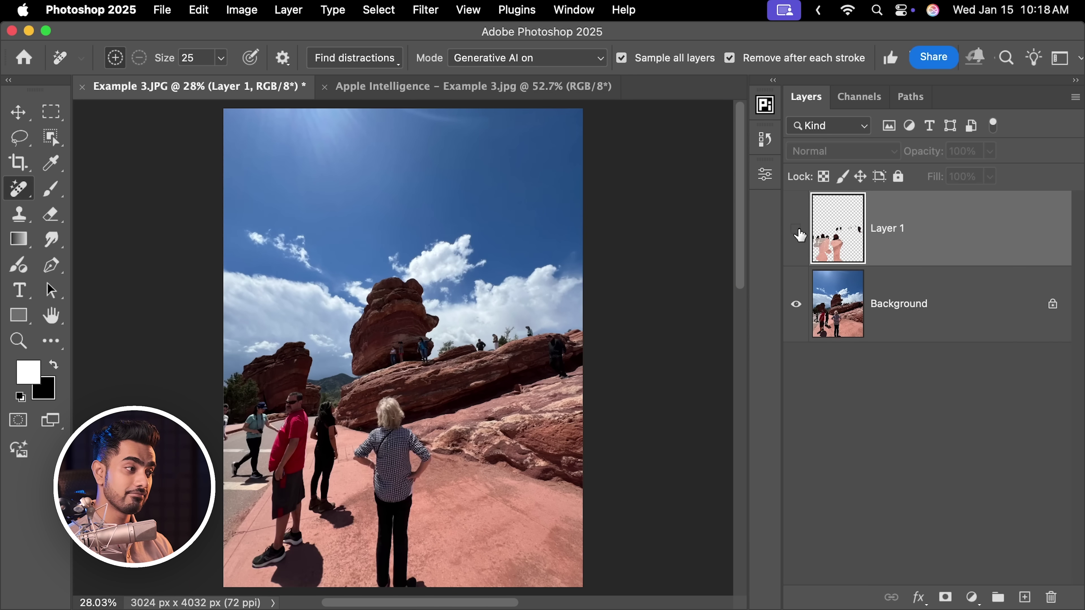
pyautogui.click(797, 232)
pyautogui.moveTo(337, 394); pyautogui.dragTo(433, 259)
pyautogui.click(797, 233)
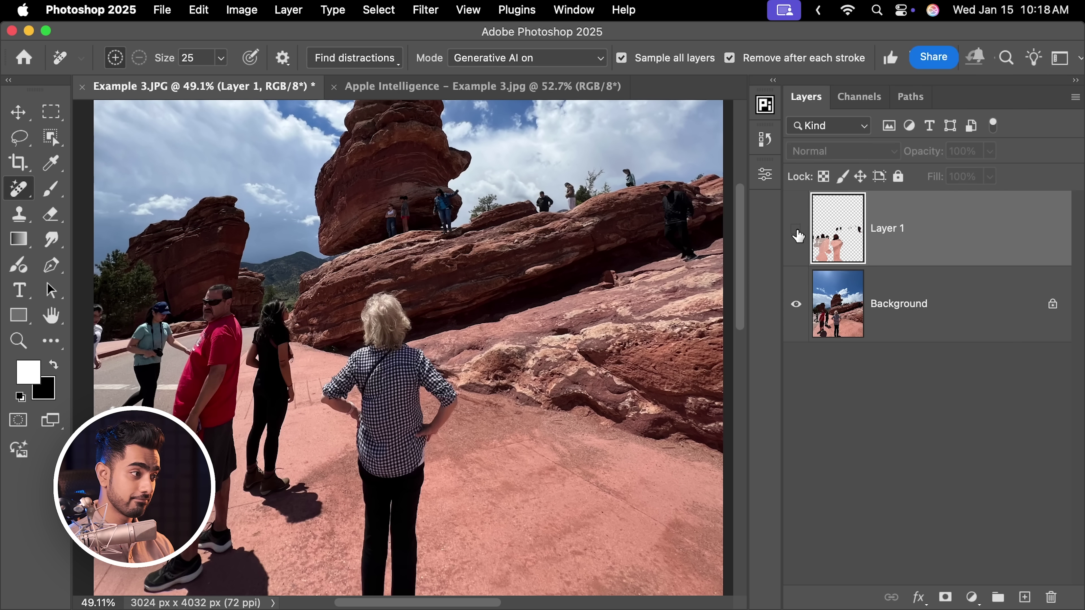
pyautogui.click(797, 231)
pyautogui.moveTo(614, 330); pyautogui.dragTo(618, 314)
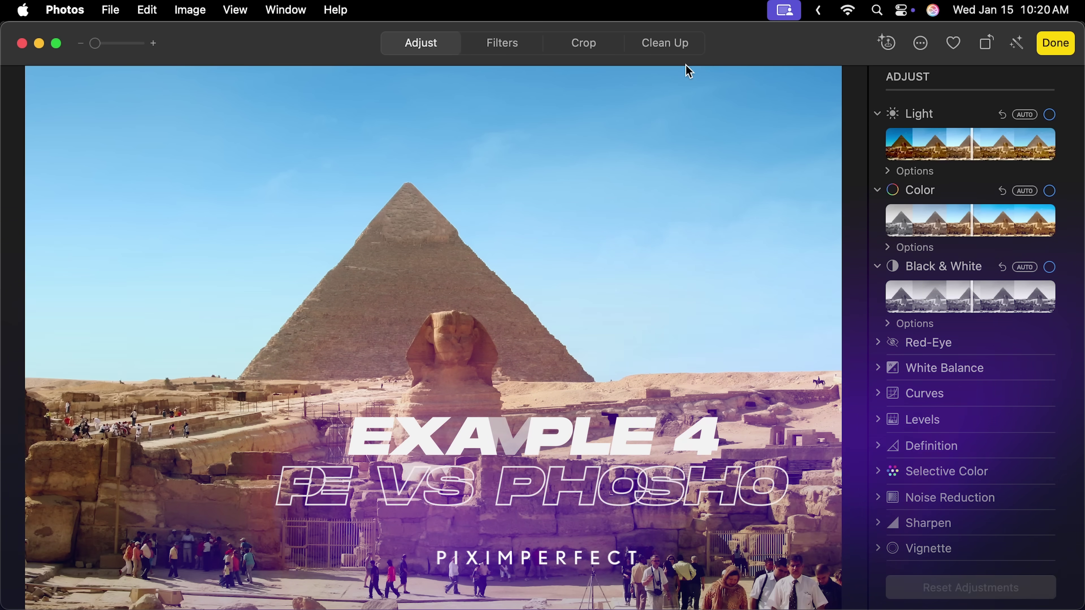
# Switch to Photos, start Clean Up on the pyramid photo, and remove the group of people in the left foreground.
pyautogui.click(673, 49)
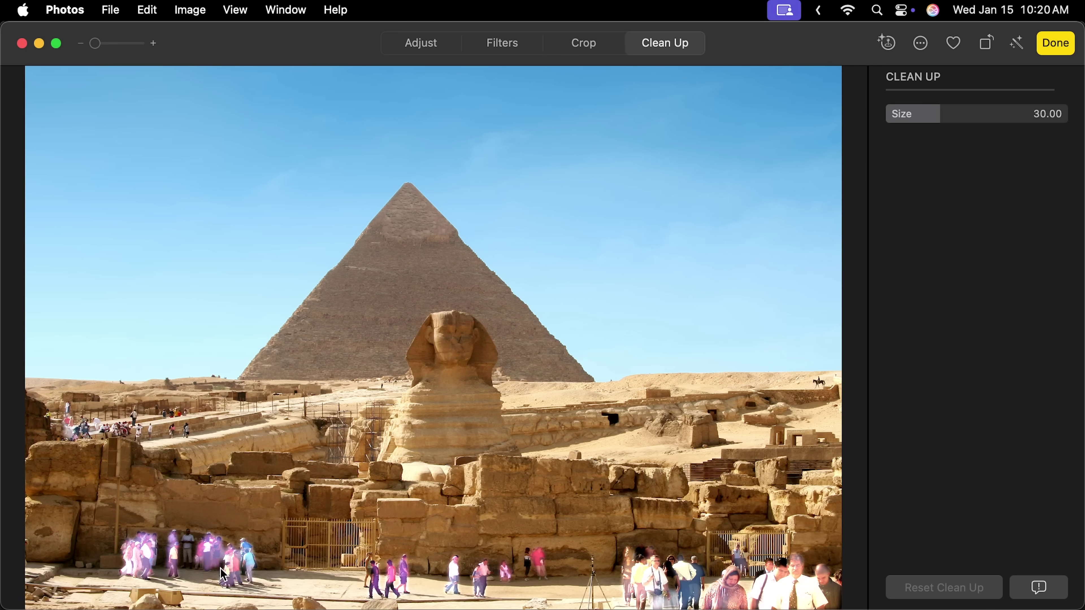
pyautogui.click(147, 558)
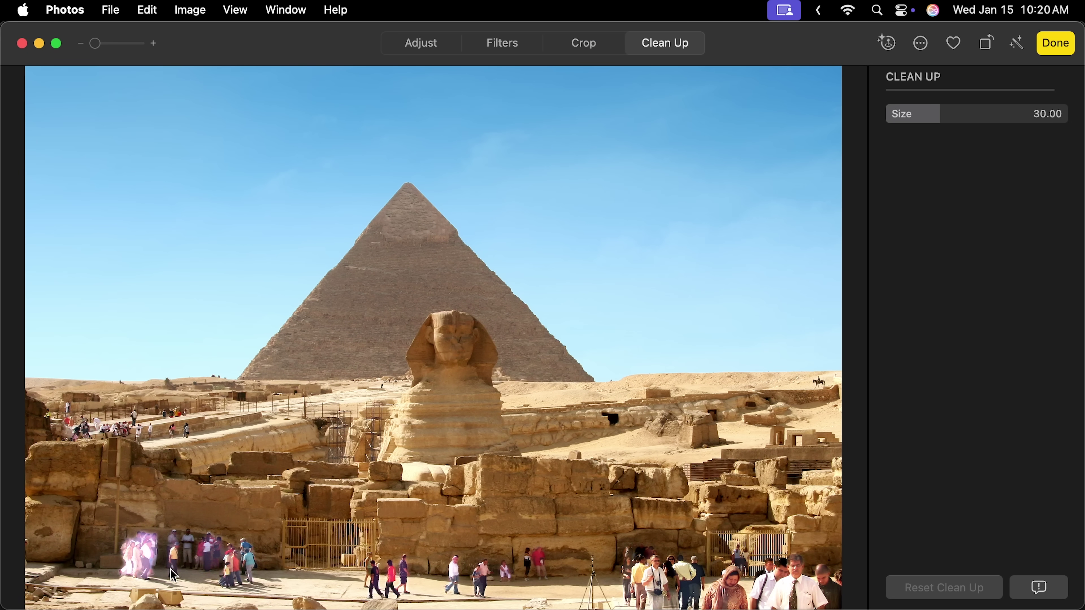
pyautogui.click(224, 581)
pyautogui.click(172, 563)
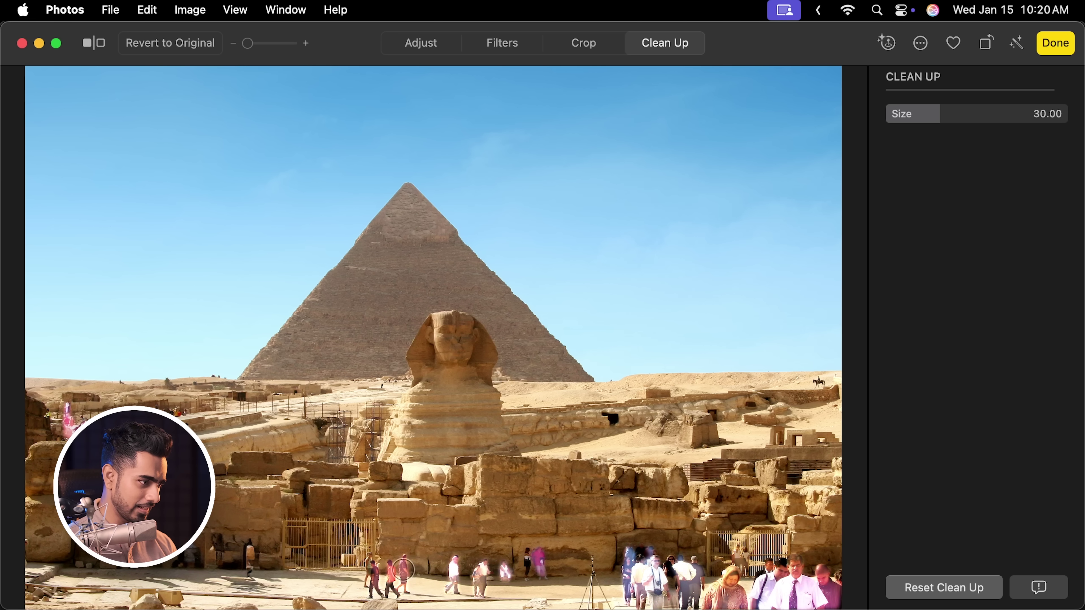
# Remove the people walking in front of the stone wall and the crowd in the photo's right foreground with Clean Up.
pyautogui.click(402, 570)
pyautogui.click(375, 581)
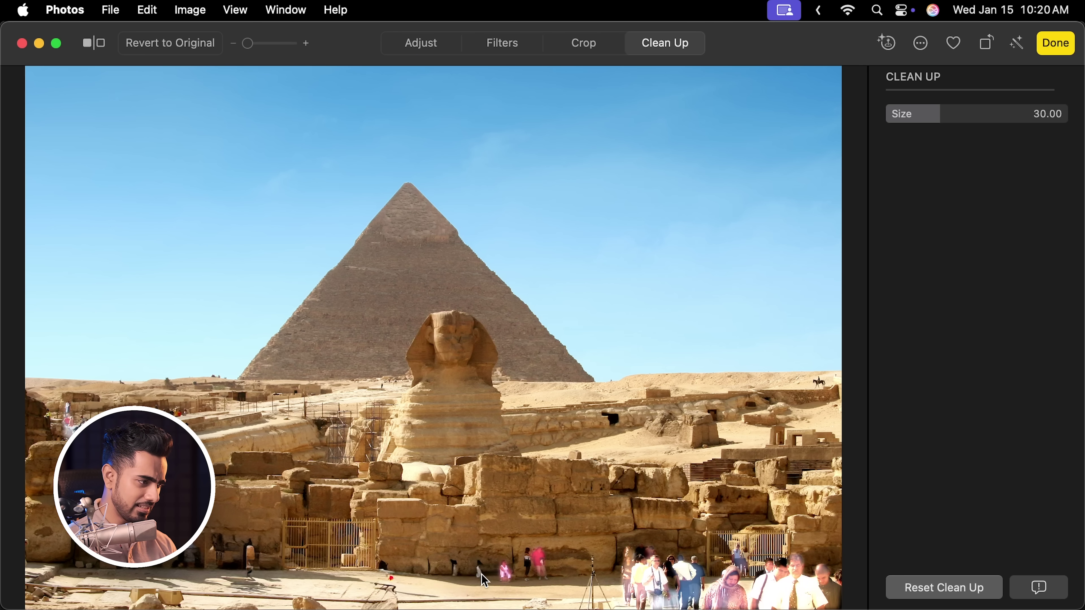
pyautogui.click(484, 580)
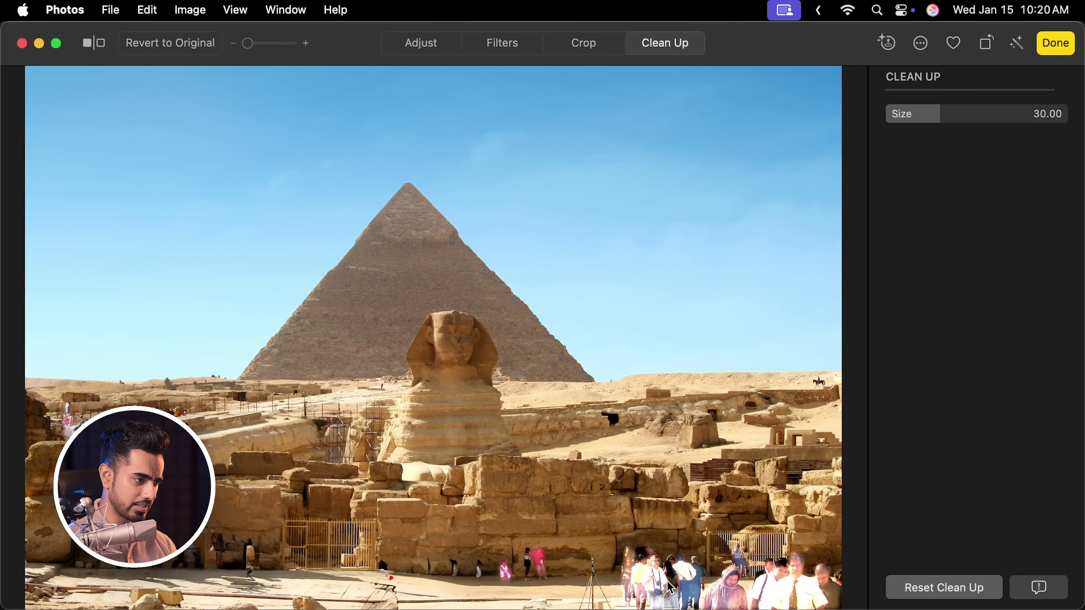
pyautogui.click(670, 588)
pyautogui.click(618, 573)
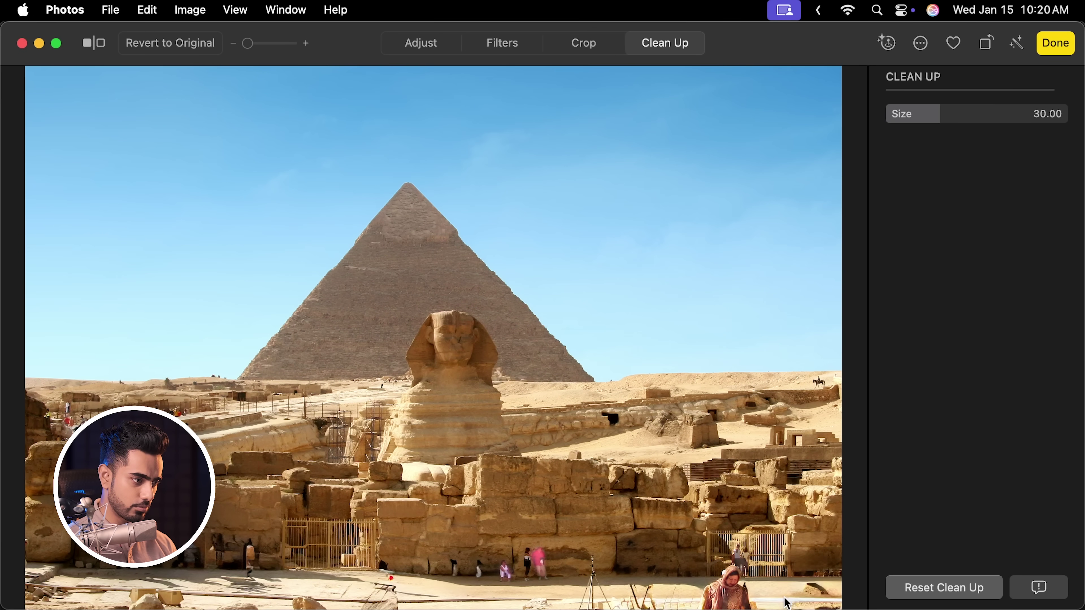
# Remove the remaining people at the photo's lower right and the distant group on the far-left path with Clean Up.
pyautogui.click(814, 596)
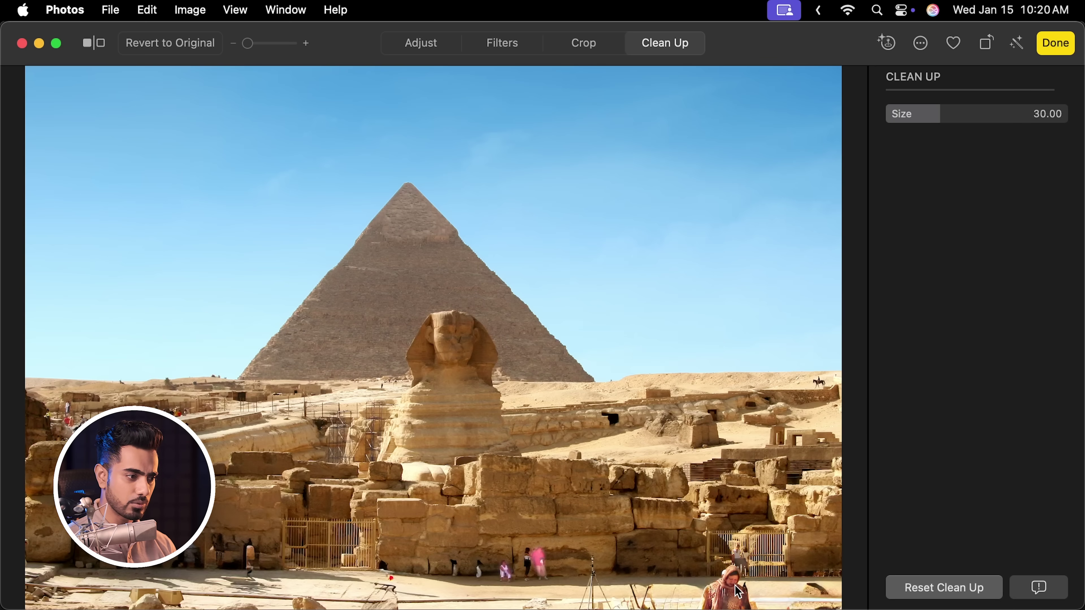
pyautogui.click(748, 575)
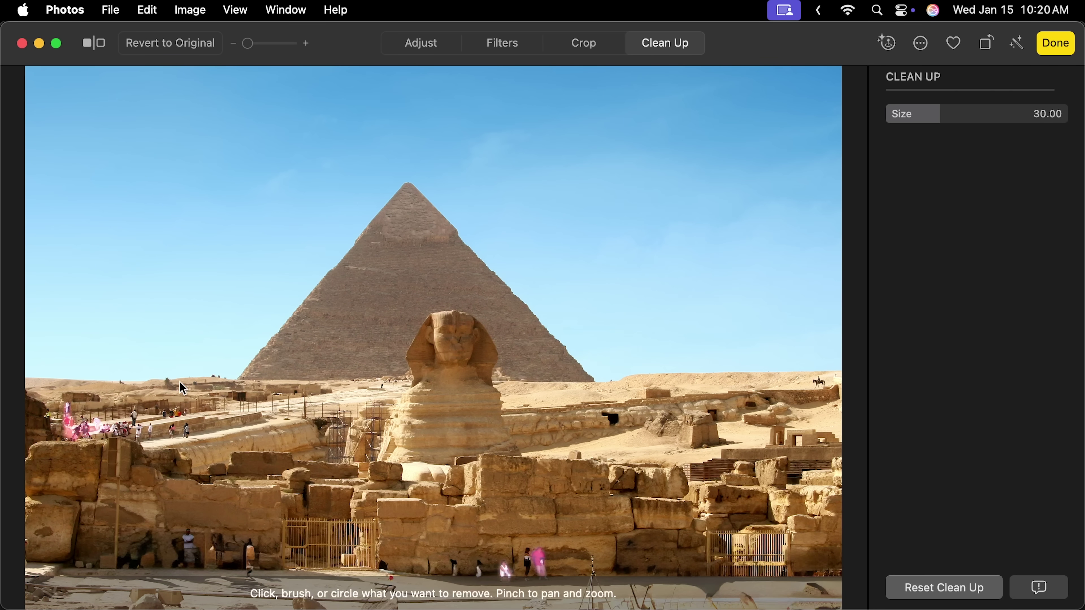
pyautogui.moveTo(76, 433); pyautogui.dragTo(86, 421)
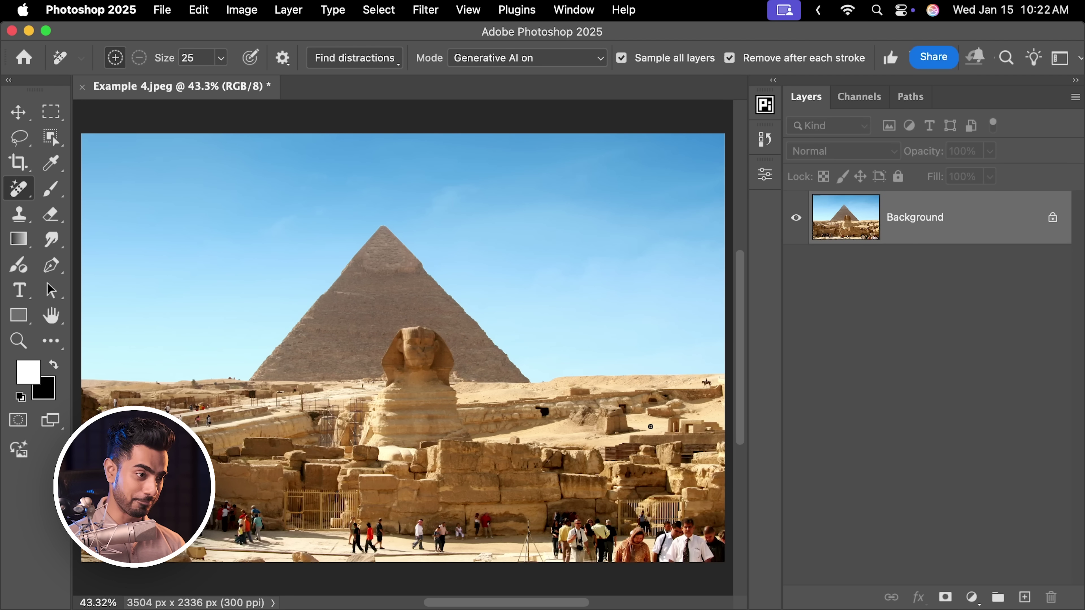
# Switch to Photoshop, add a new layer above Example 4's Background, and remove all people using Find distractions with Generative AI on.
pyautogui.click(1026, 599)
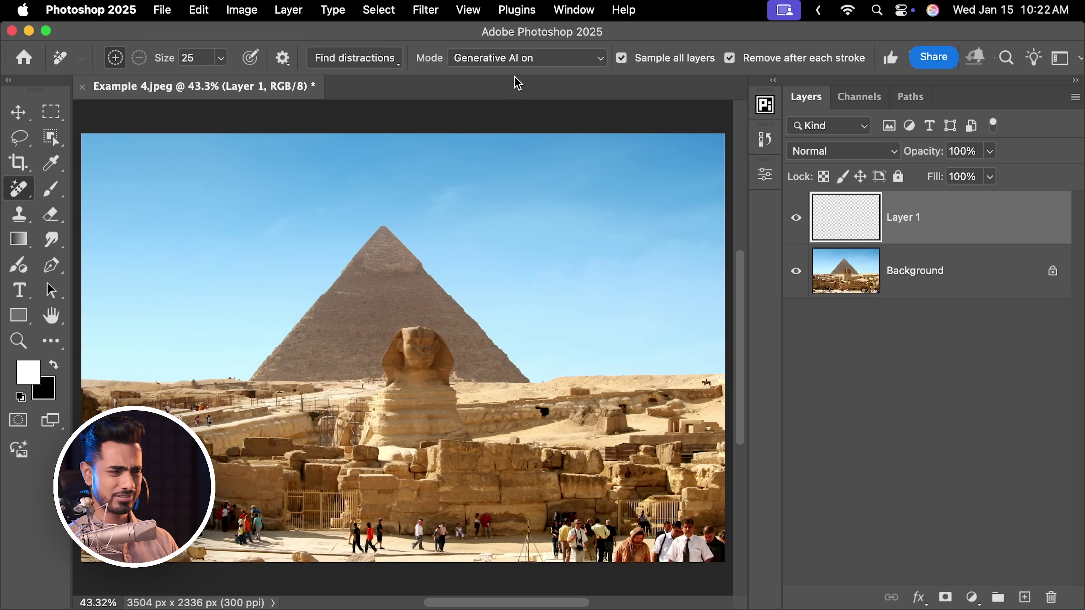
pyautogui.click(368, 66)
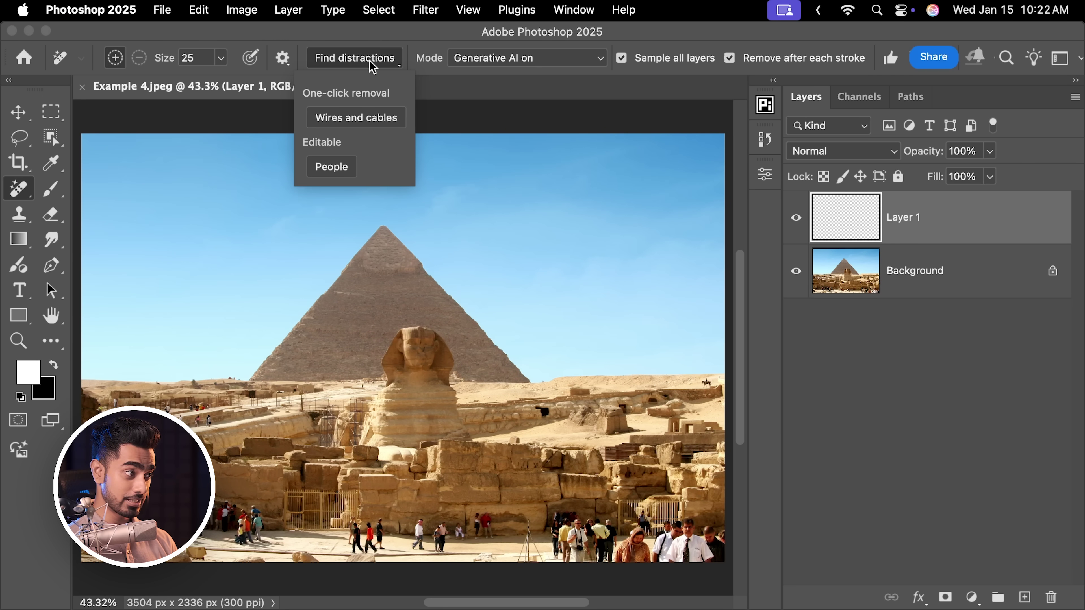
pyautogui.click(335, 171)
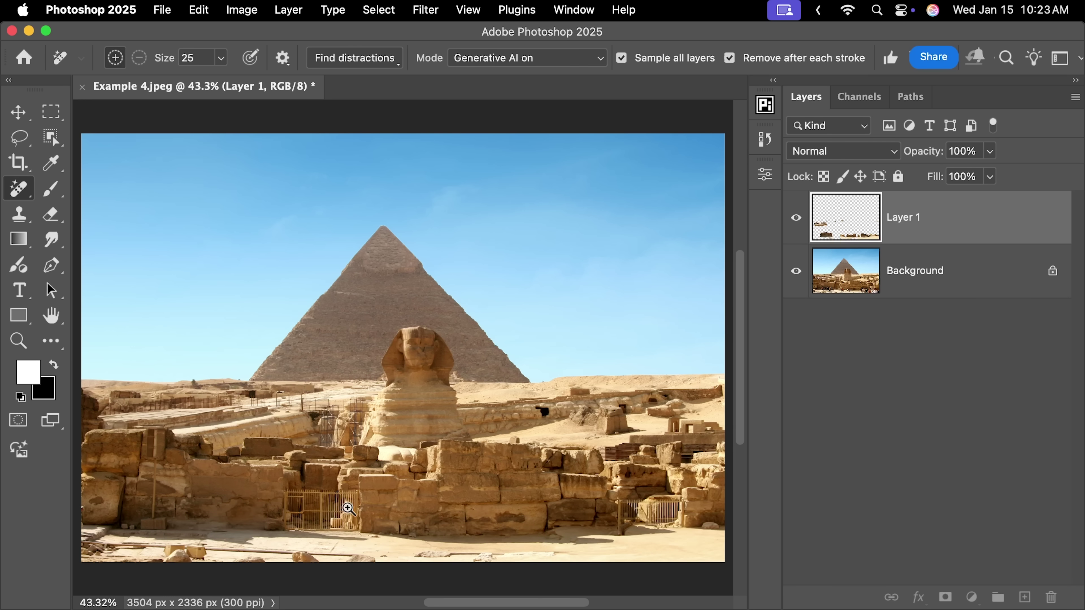
# Examine the people-removal result up close along the stone wall, both metal gates and the area around the Sphinx.
pyautogui.moveTo(348, 508); pyautogui.dragTo(406, 503)
pyautogui.hscroll(10, 407, 504)
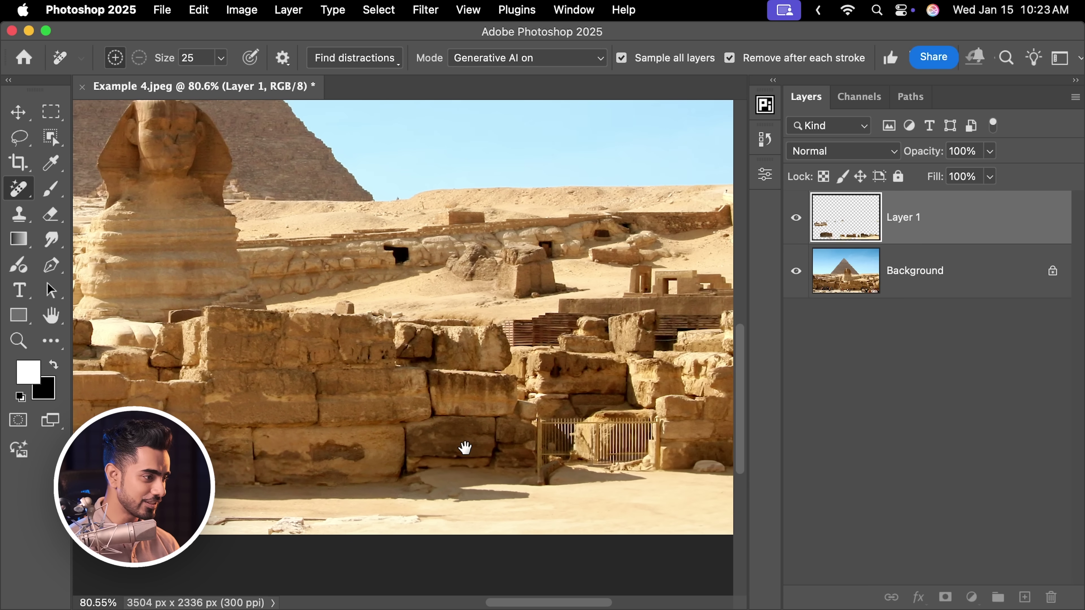
pyautogui.hscroll(5, 465, 448)
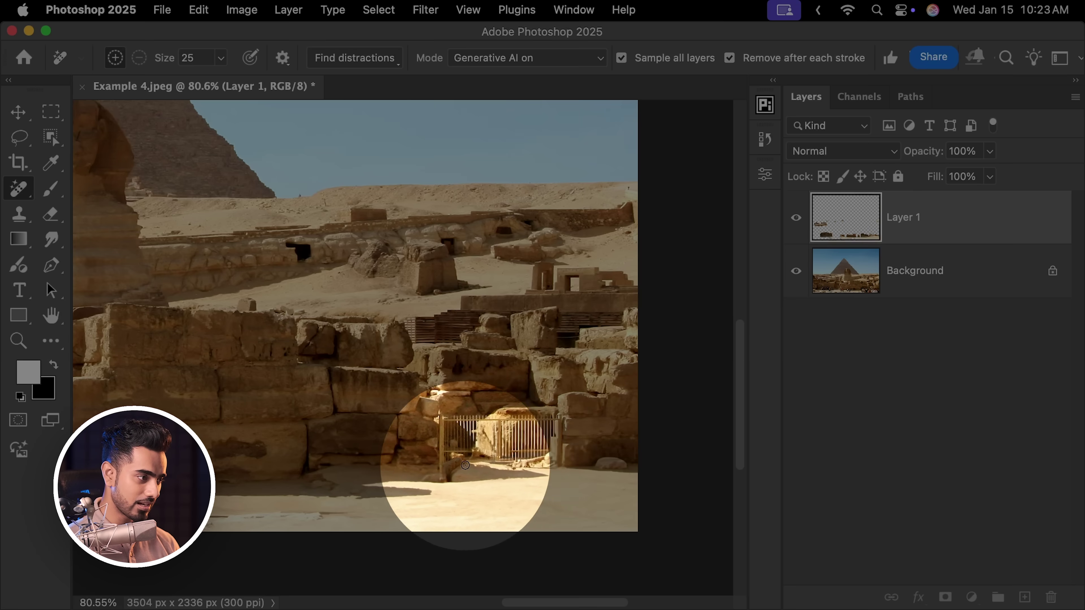
pyautogui.hscroll(-15, 291, 448)
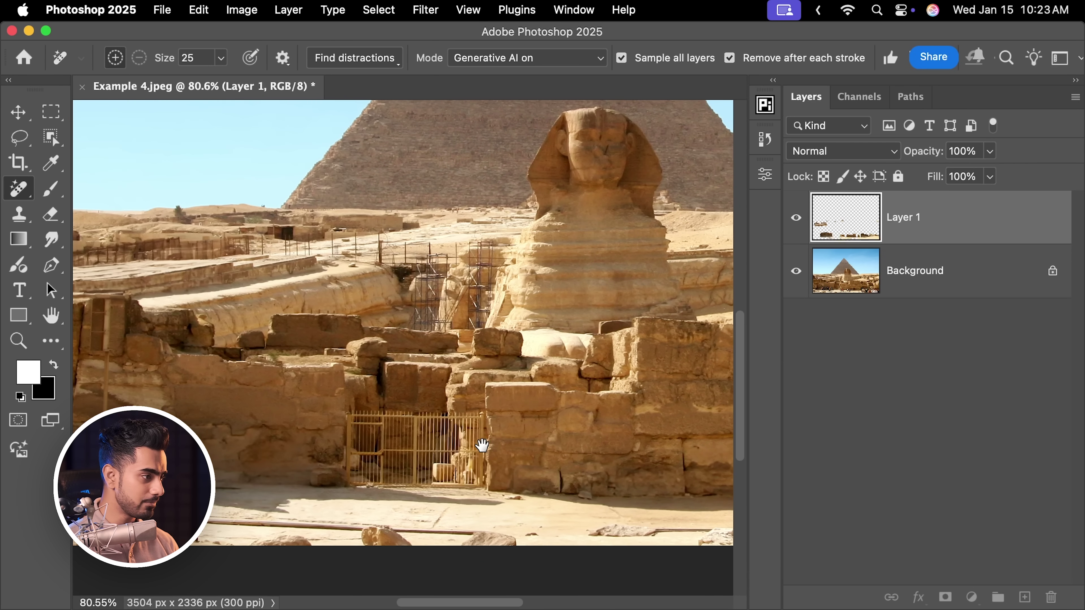
pyautogui.scroll(-5, 482, 446)
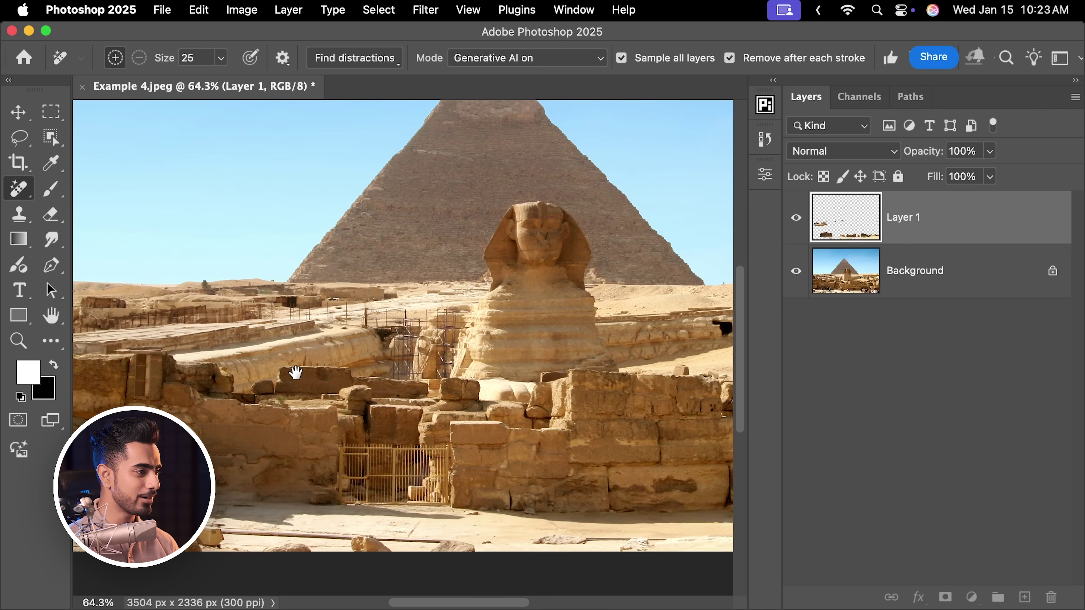
pyautogui.hscroll(3, 295, 373)
# Compare the original pyramid photo with the people-removal result by hiding and showing Layer 1, including the full view.
pyautogui.click(795, 217)
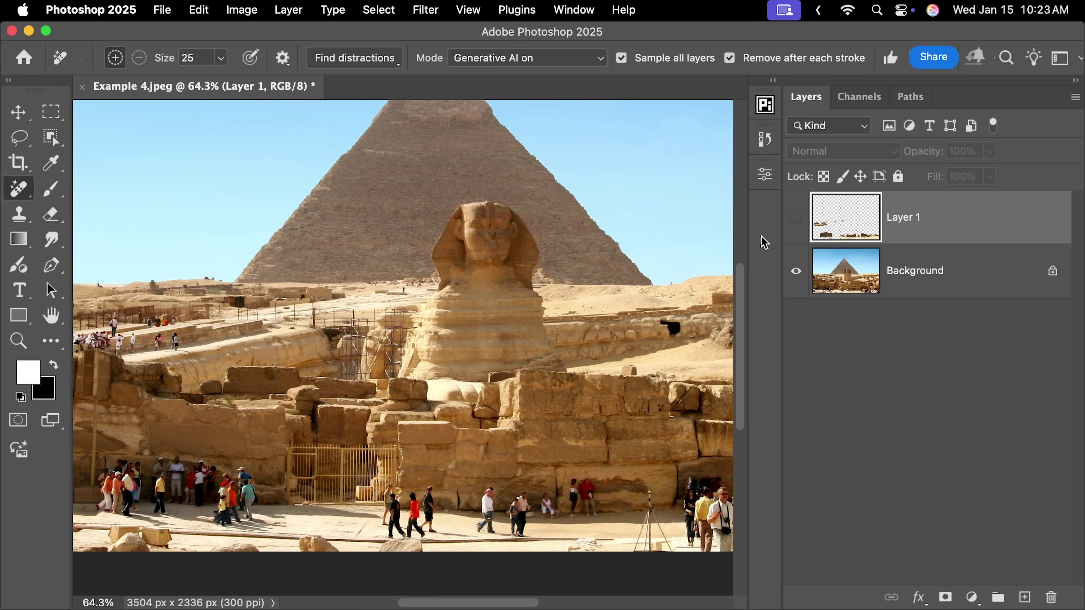
pyautogui.scroll(-2, 438, 340)
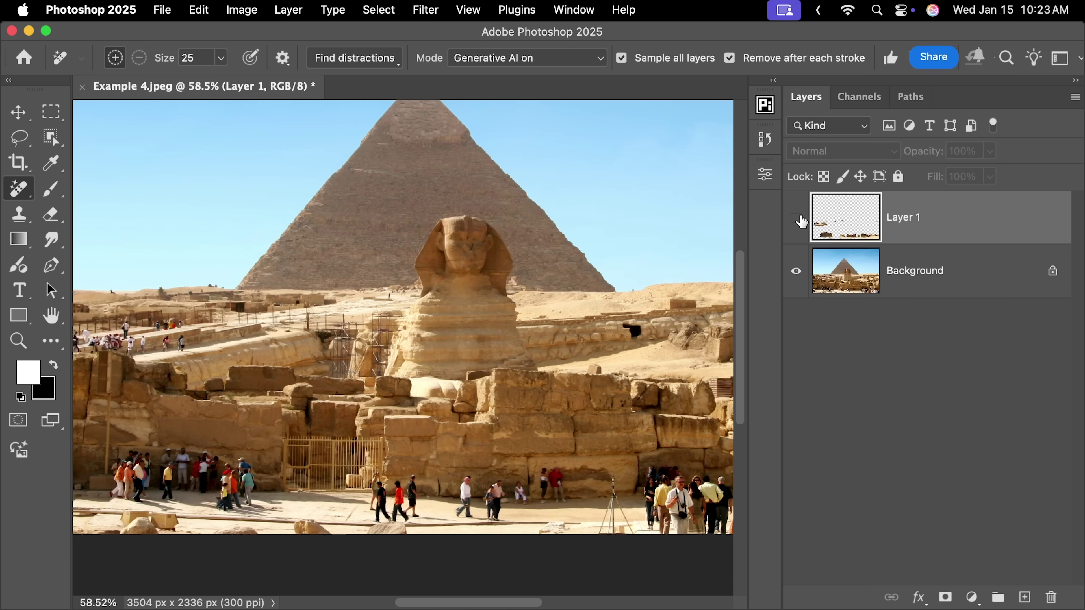
pyautogui.click(796, 218)
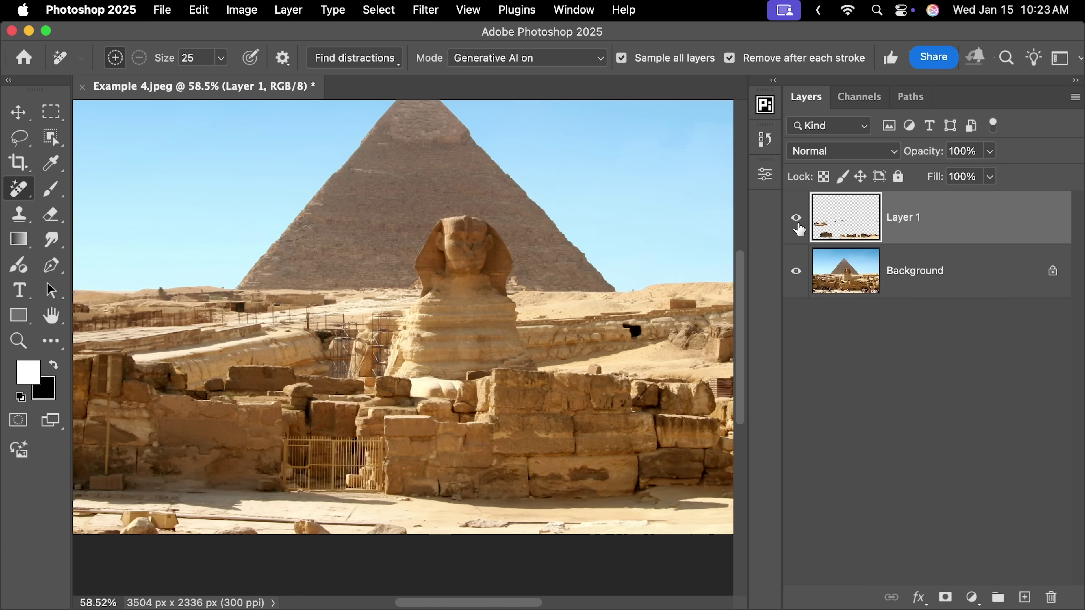
pyautogui.scroll(-3, 516, 269)
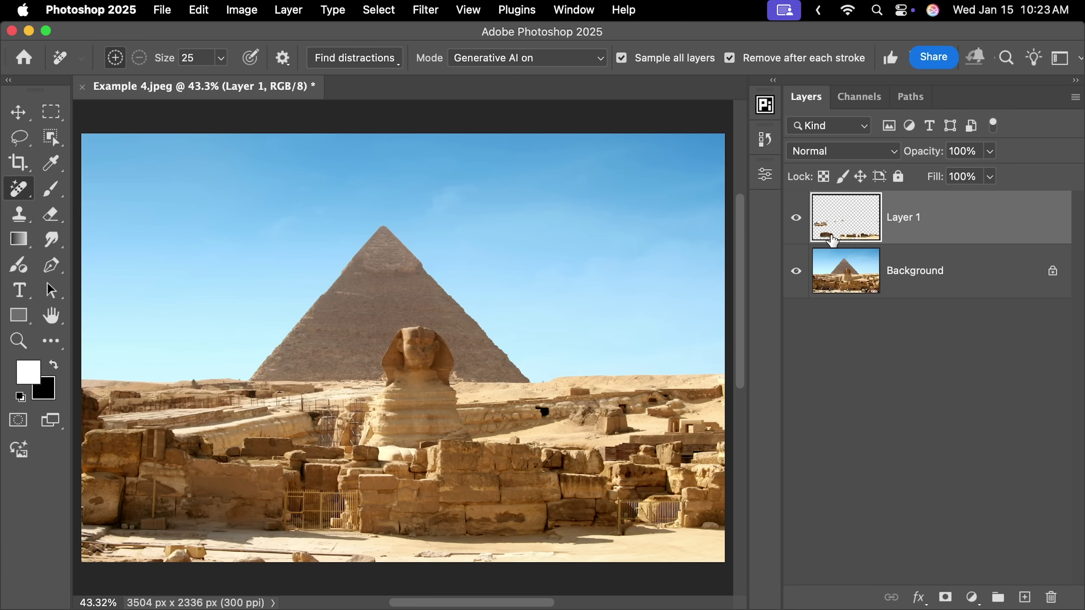
pyautogui.click(796, 222)
pyautogui.click(795, 223)
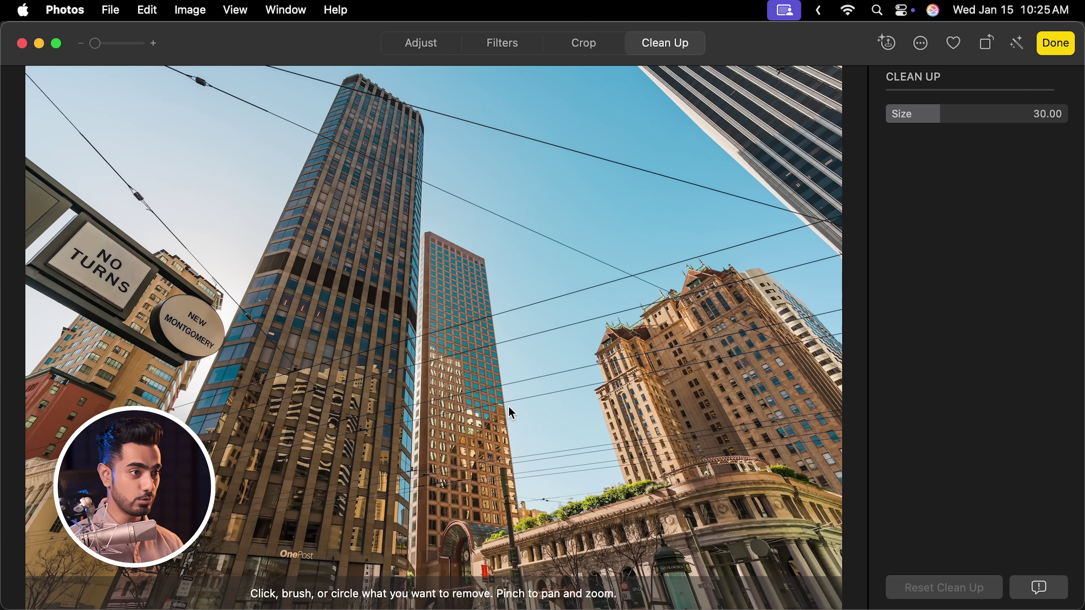
# Switch to Photos, remove the long wire crossing the tall skyscraper and the right-hand buildings with Clean Up, and inspect the retouched facade.
pyautogui.moveTo(170, 66); pyautogui.dragTo(569, 246)
pyautogui.moveTo(680, 298); pyautogui.dragTo(835, 361)
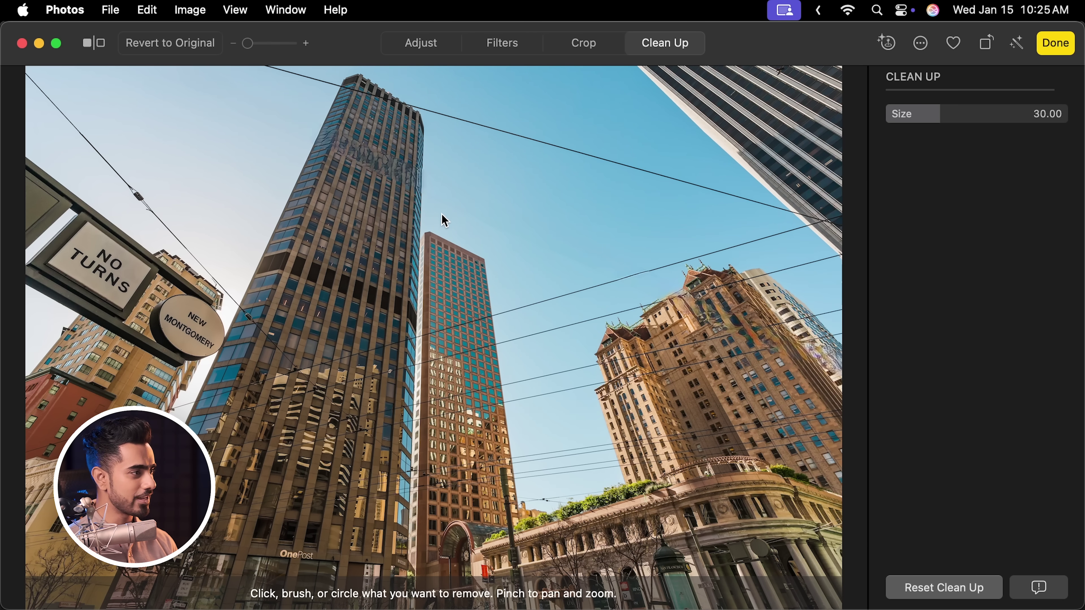
pyautogui.press('super+equal')
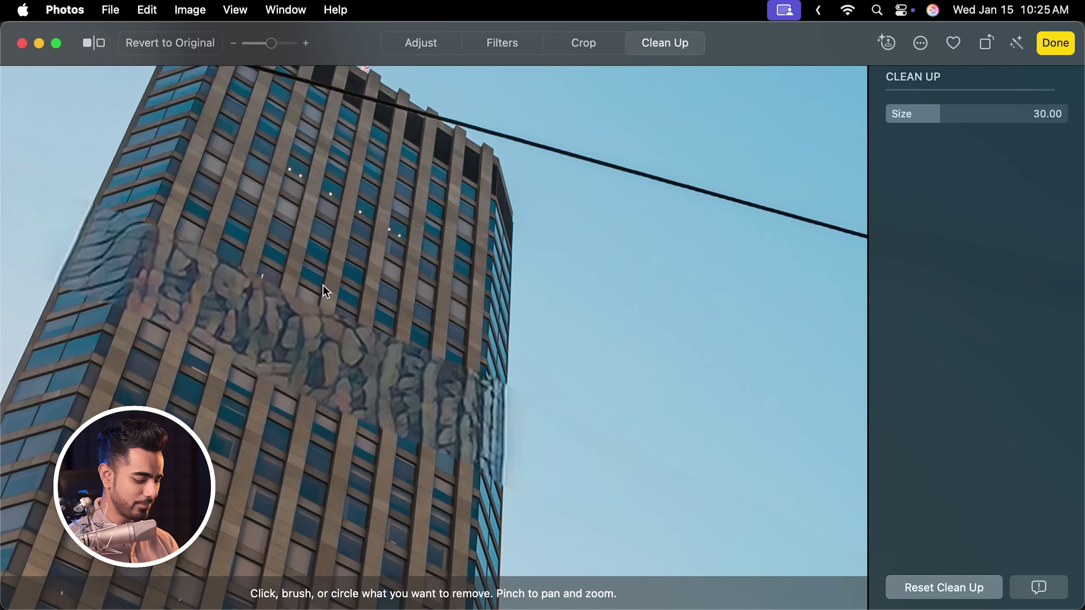
pyautogui.press('super+minus')
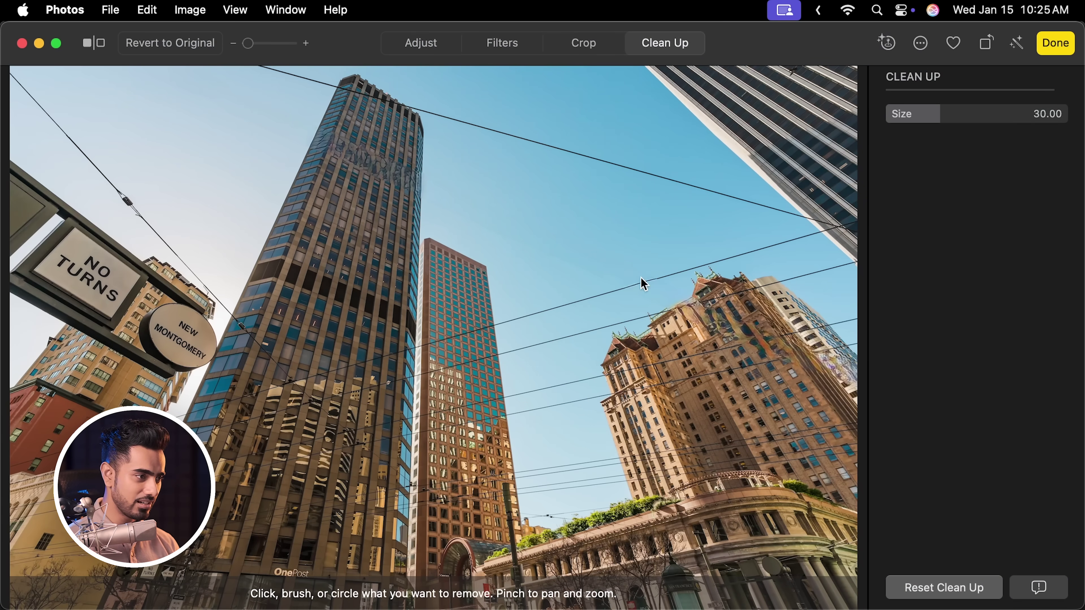
pyautogui.scroll(5, 773, 356)
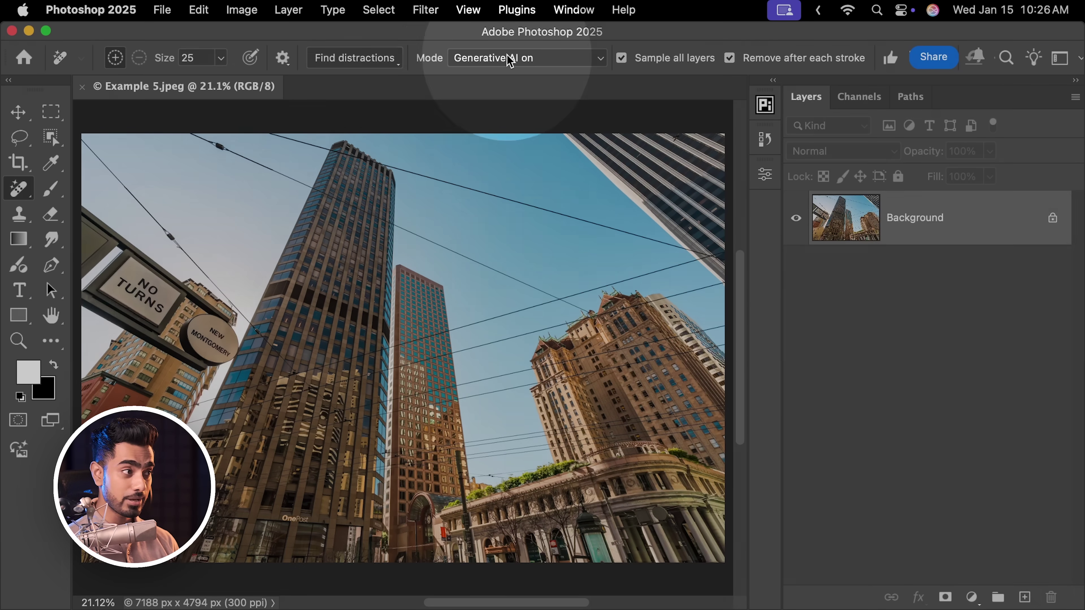
# In Photoshop, set the Remove tool to Generative AI off and remove Example 5's wires and cables with Find distractions on a new layer.
pyautogui.click(508, 60)
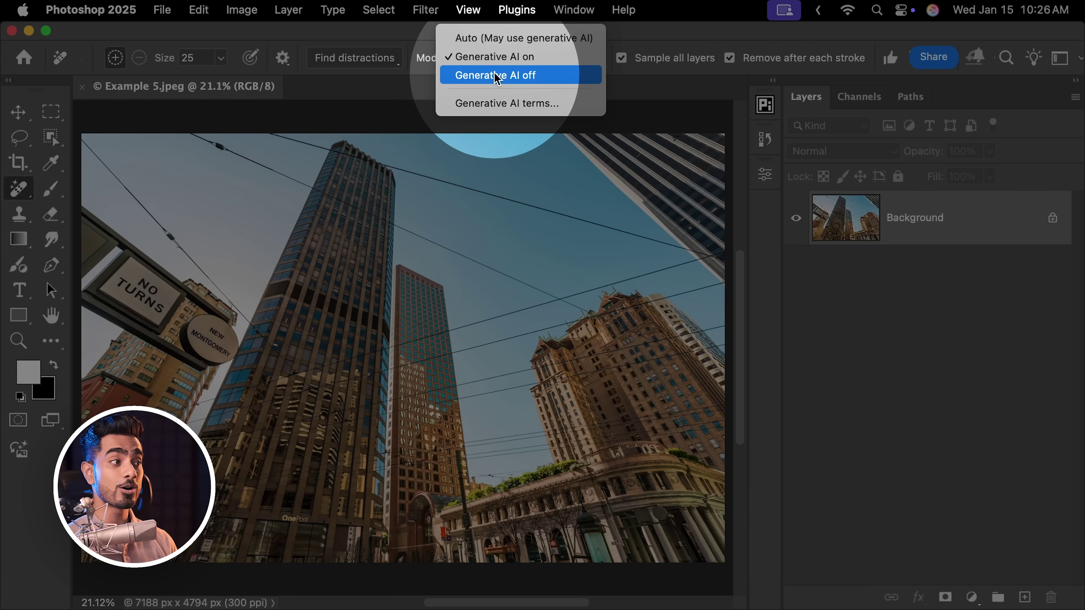
pyautogui.click(497, 76)
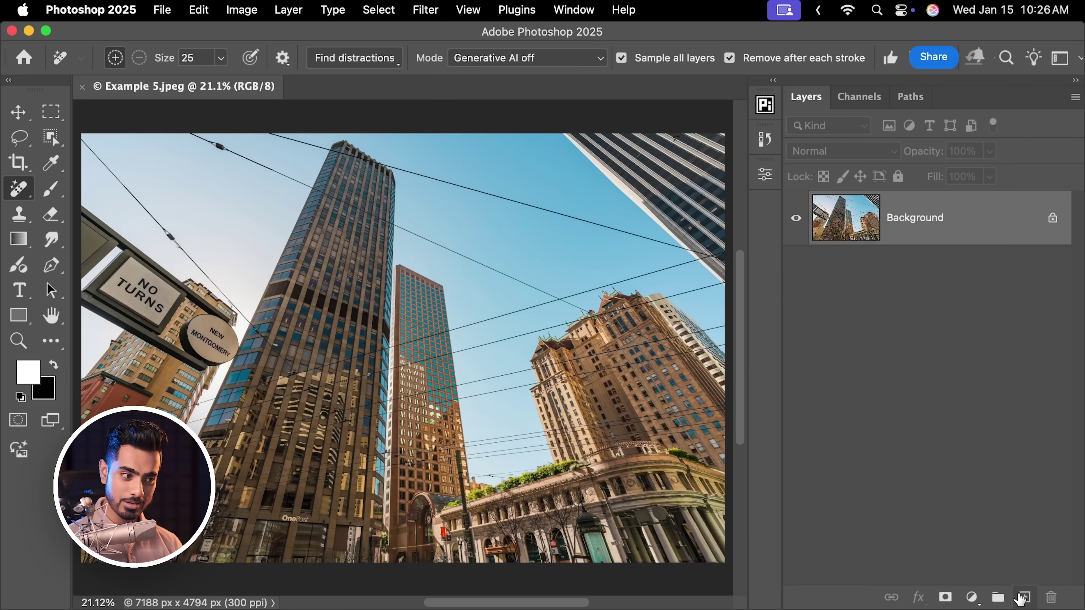
pyautogui.click(1022, 595)
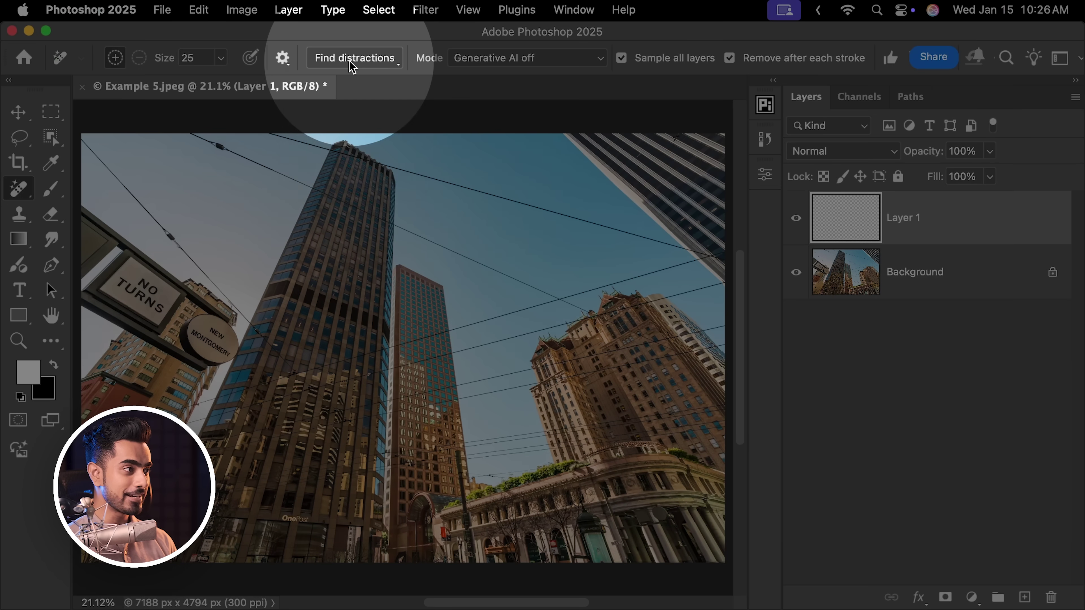
pyautogui.click(353, 60)
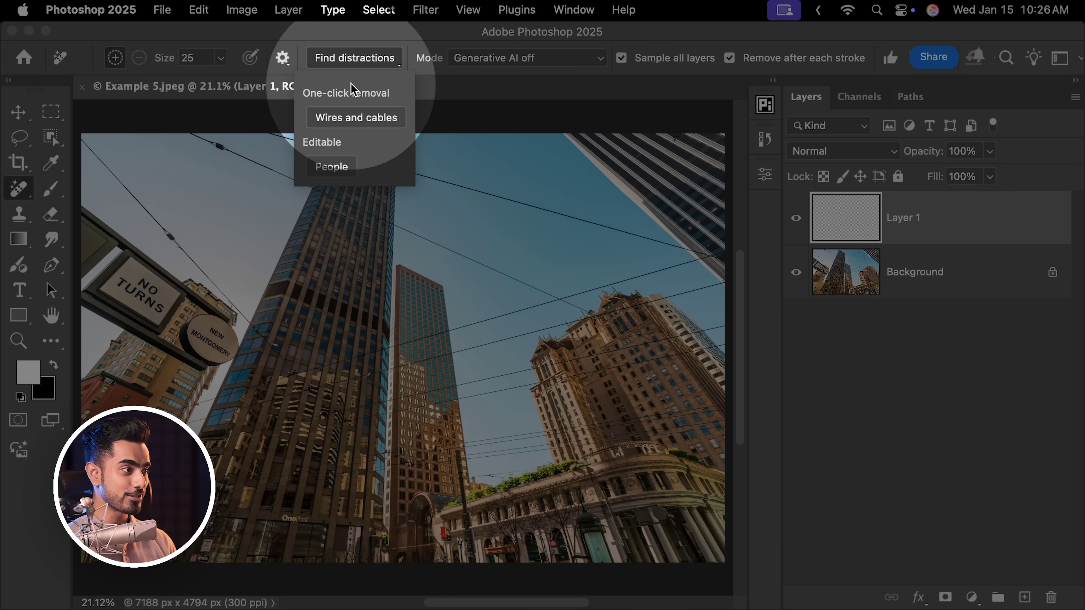
pyautogui.click(355, 118)
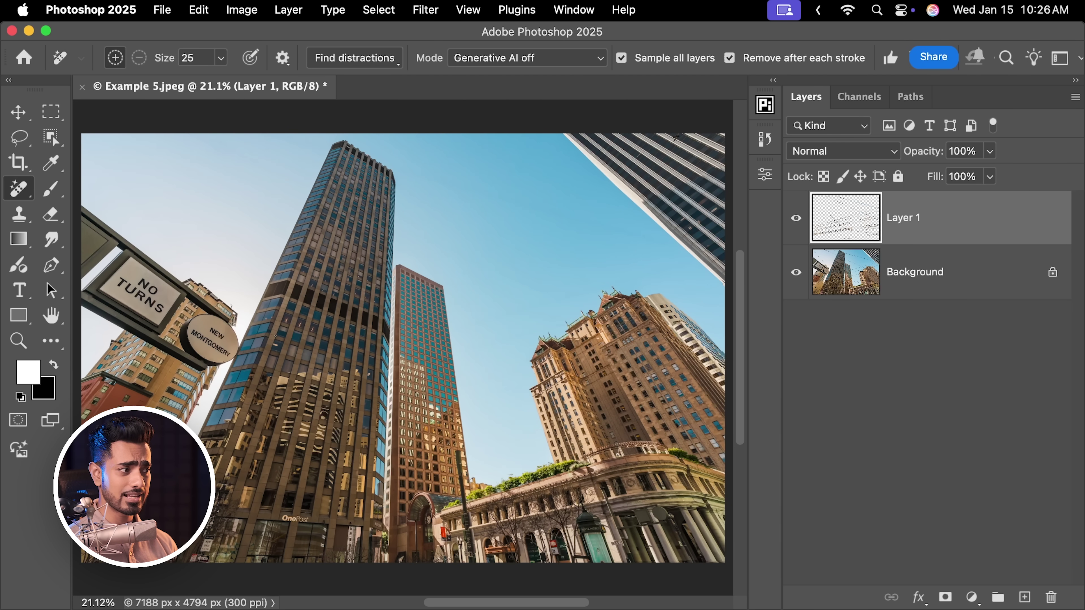
# Compare the tall skyscraper's facade up close with and without the wire removal by hiding and showing Layer 1.
pyautogui.moveTo(356, 198); pyautogui.dragTo(421, 273)
pyautogui.click(795, 220)
pyautogui.click(795, 221)
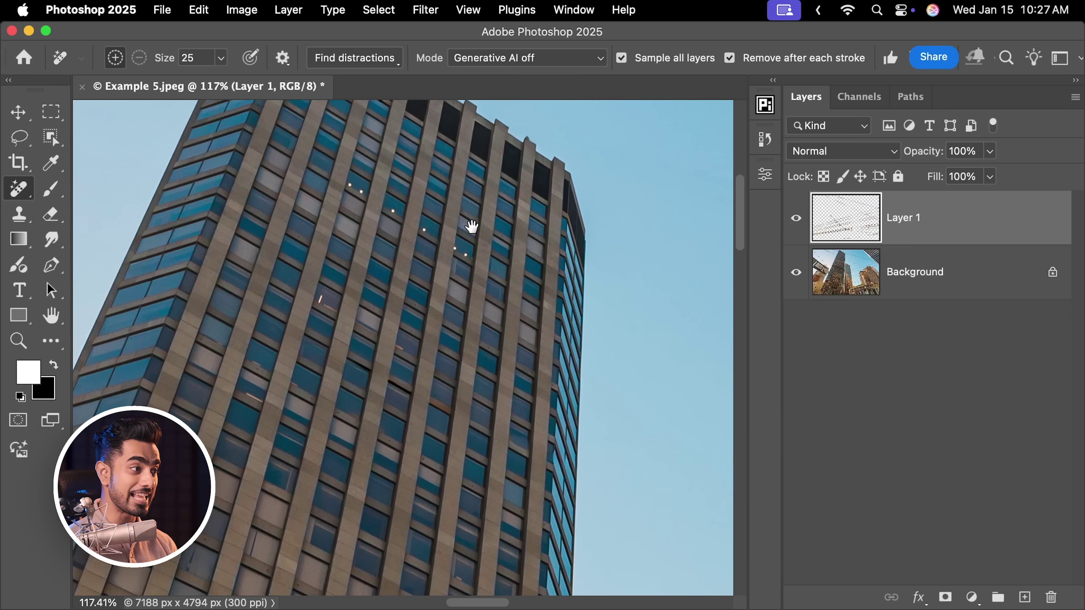
pyautogui.moveTo(471, 227); pyautogui.dragTo(500, 317)
pyautogui.click(795, 220)
pyautogui.click(795, 220)
# Examine the sky and the ornate brown building up close, comparing them with and without Layer 1, and return to the full photo.
pyautogui.scroll(-5, 612, 311)
pyautogui.moveTo(520, 311); pyautogui.dragTo(357, 278)
pyautogui.scroll(-5, 419, 204)
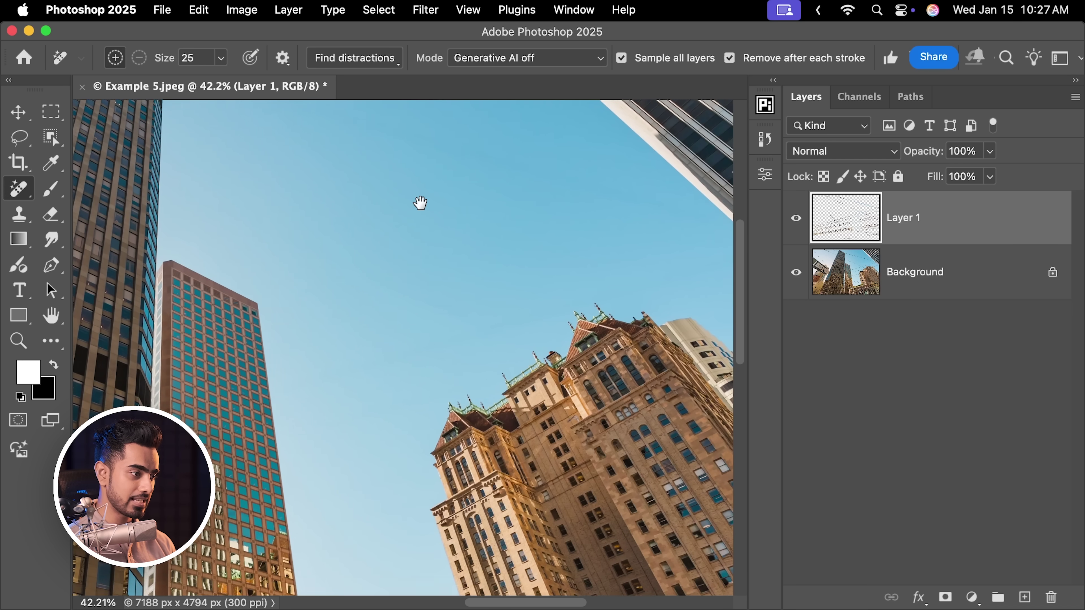
pyautogui.scroll(5, 589, 302)
pyautogui.hscroll(2, 589, 302)
pyautogui.scroll(2, 590, 302)
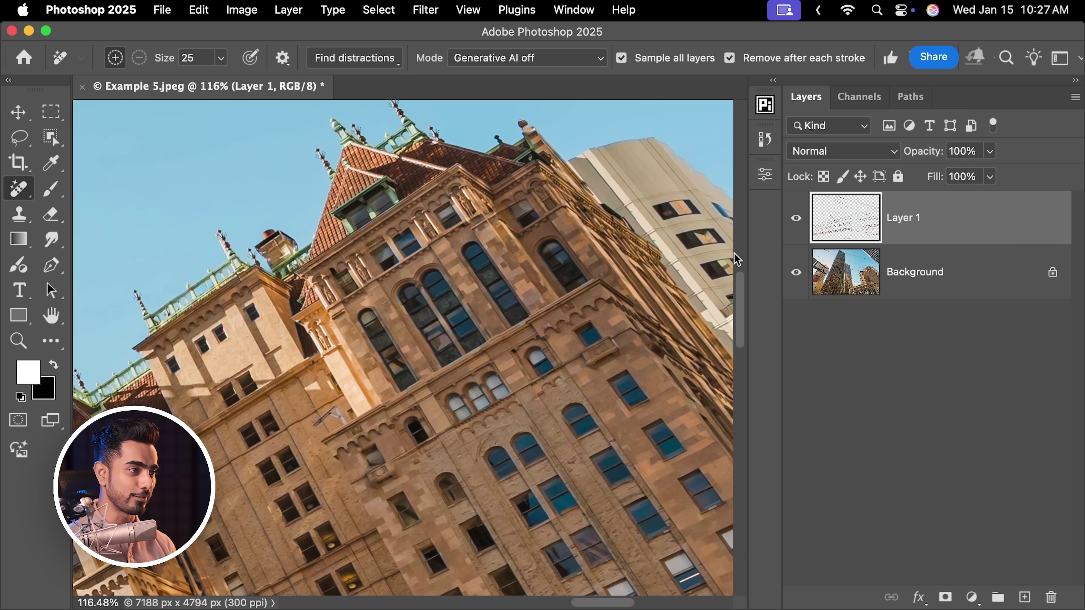
pyautogui.click(796, 221)
pyautogui.click(796, 221)
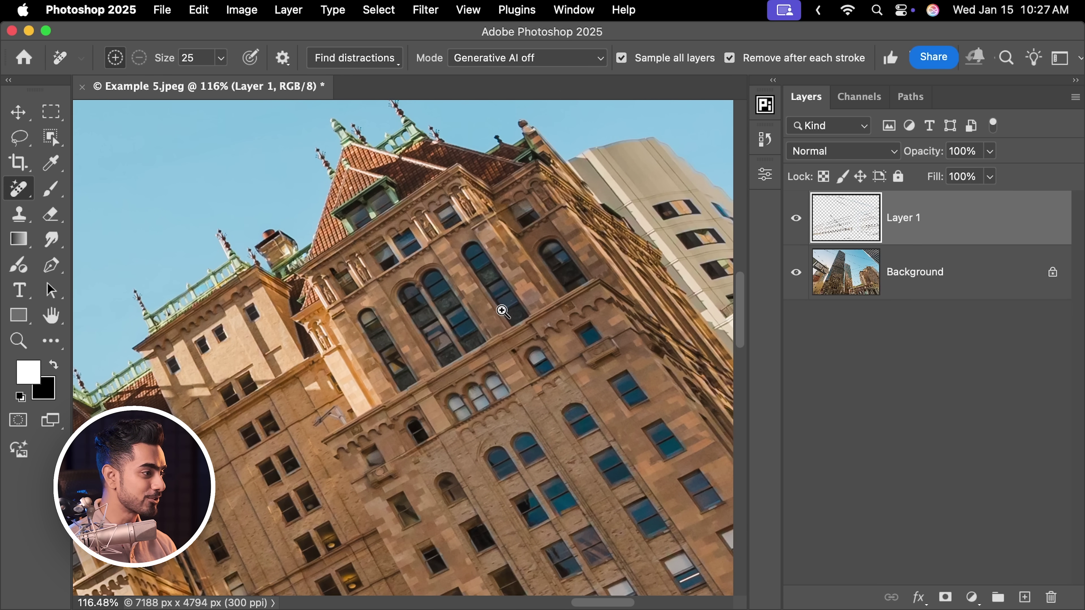
pyautogui.scroll(-1, 504, 312)
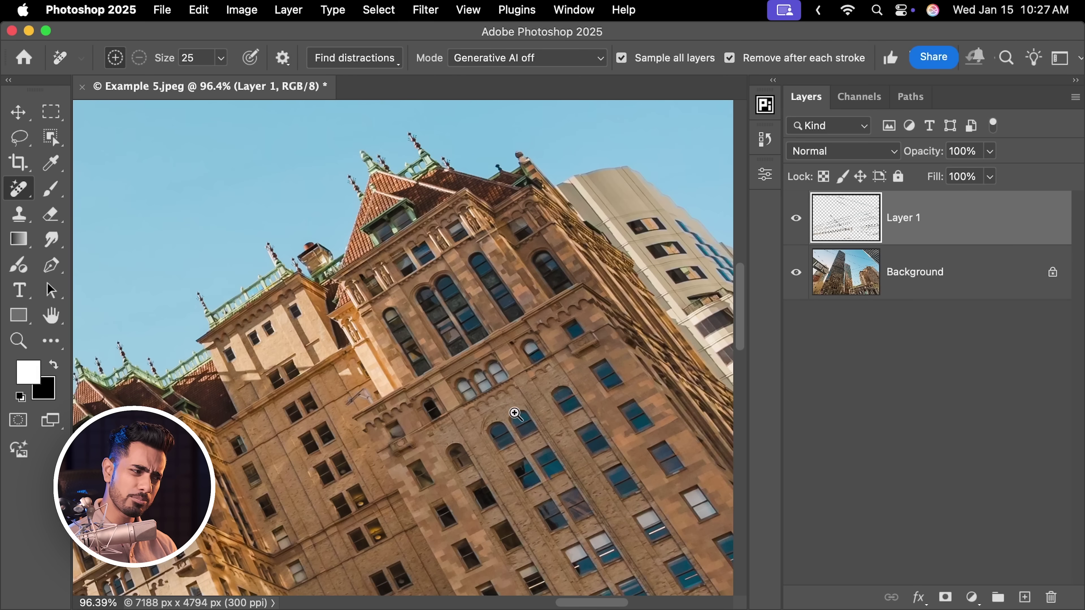
pyautogui.moveTo(513, 416); pyautogui.dragTo(508, 341)
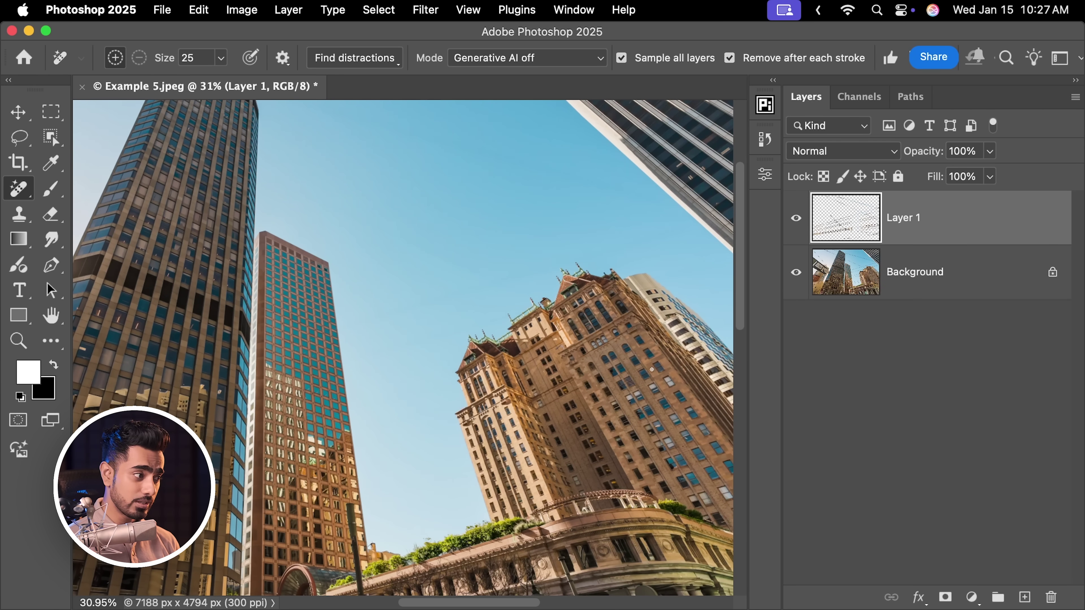
pyautogui.press('super+0')
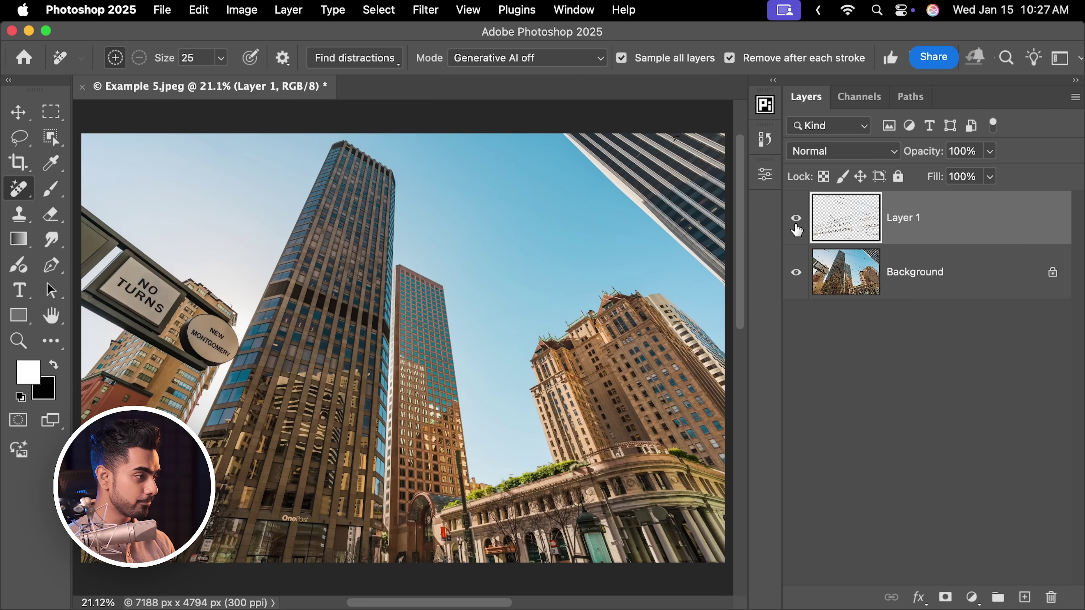